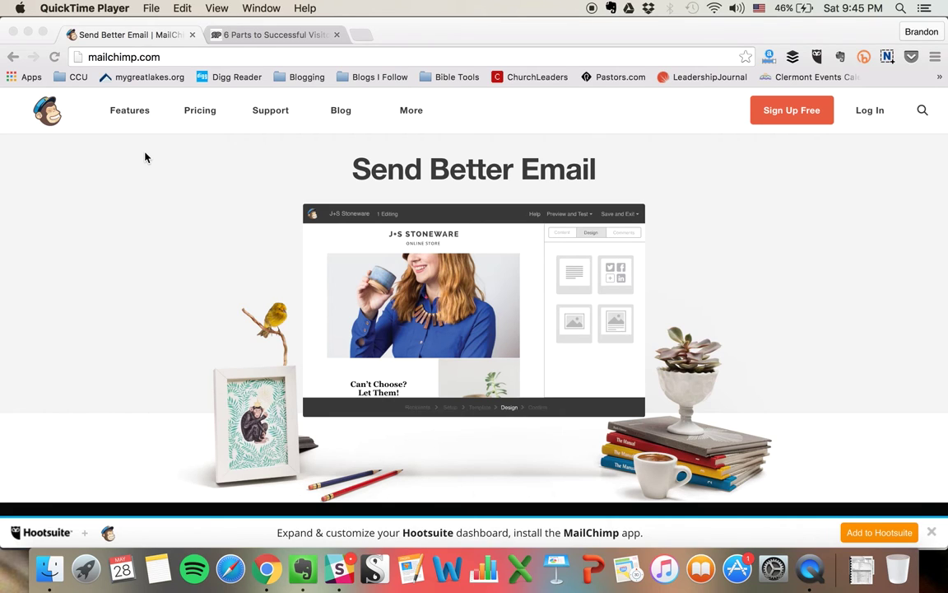
Read the '6 Parts to Successful Visitor Assimilation' article down to section 5, Email Follow Up
left_click(145, 157)
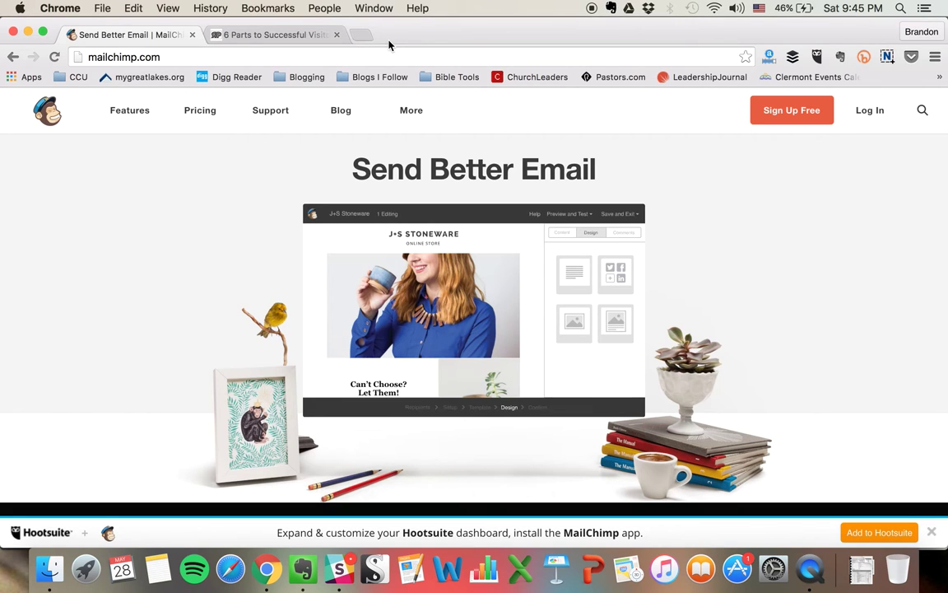
left_click(219, 36)
scroll(337, 262, "down", 4)
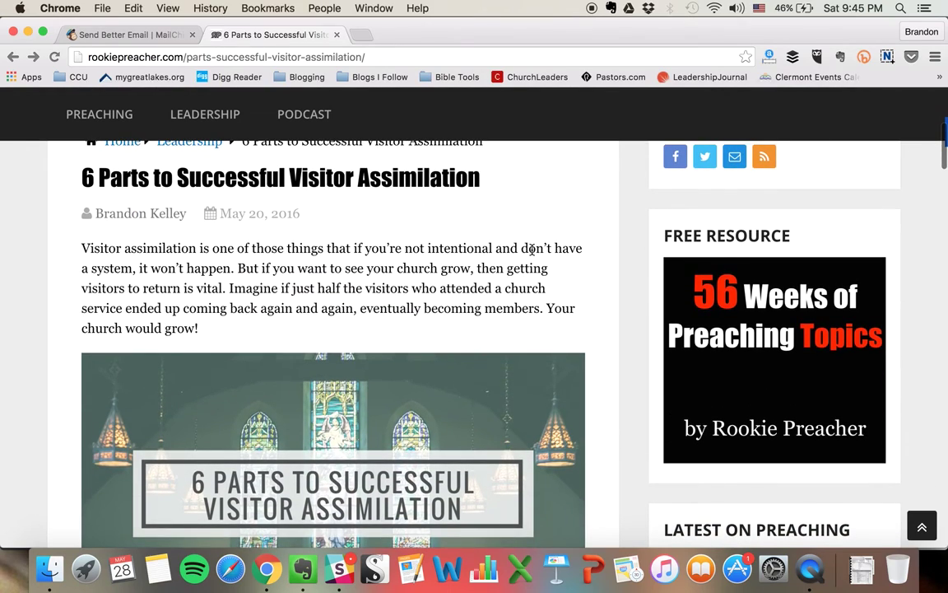
scroll(532, 248, "down", 7)
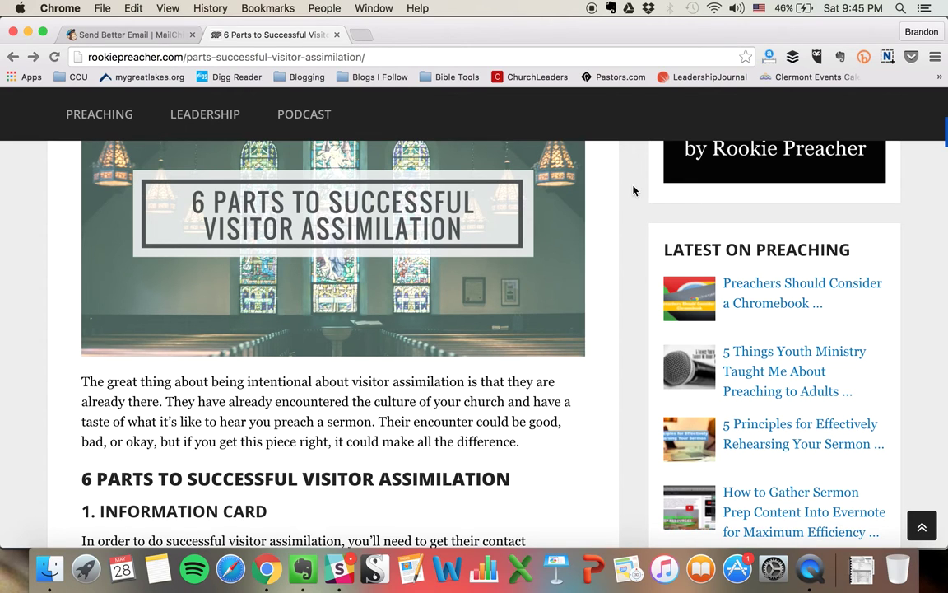
scroll(633, 190, "down", 5)
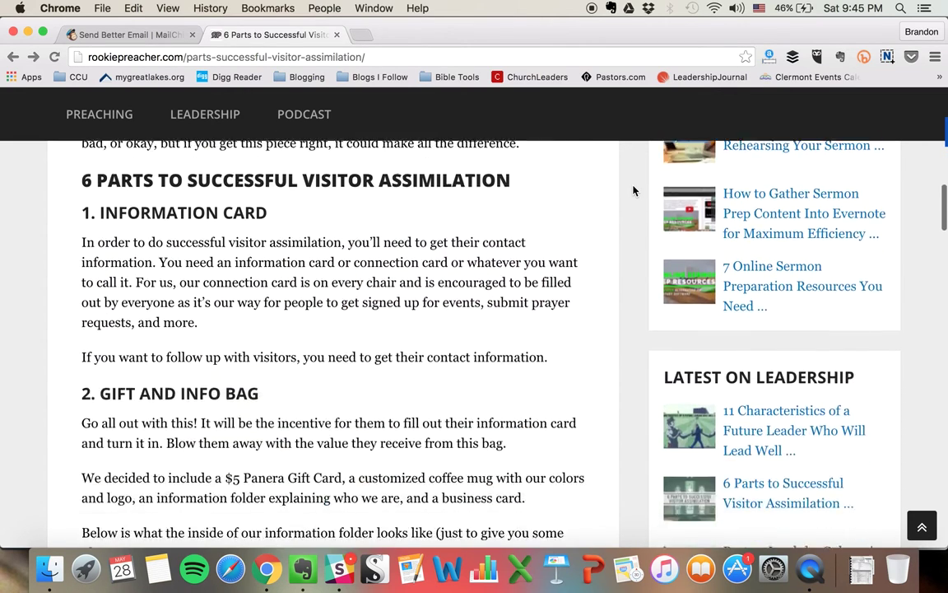
scroll(633, 190, "up", 1)
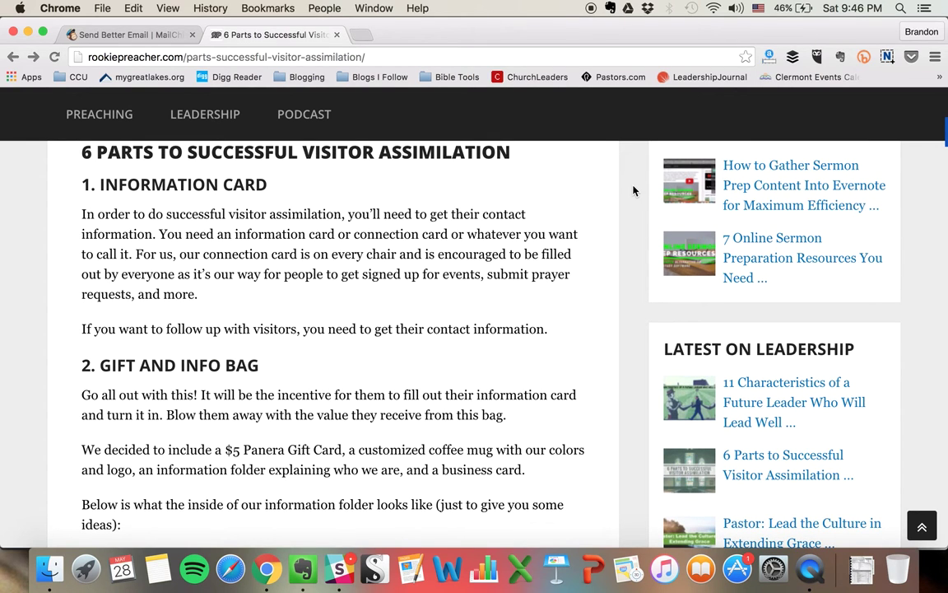
scroll(634, 190, "down", 3)
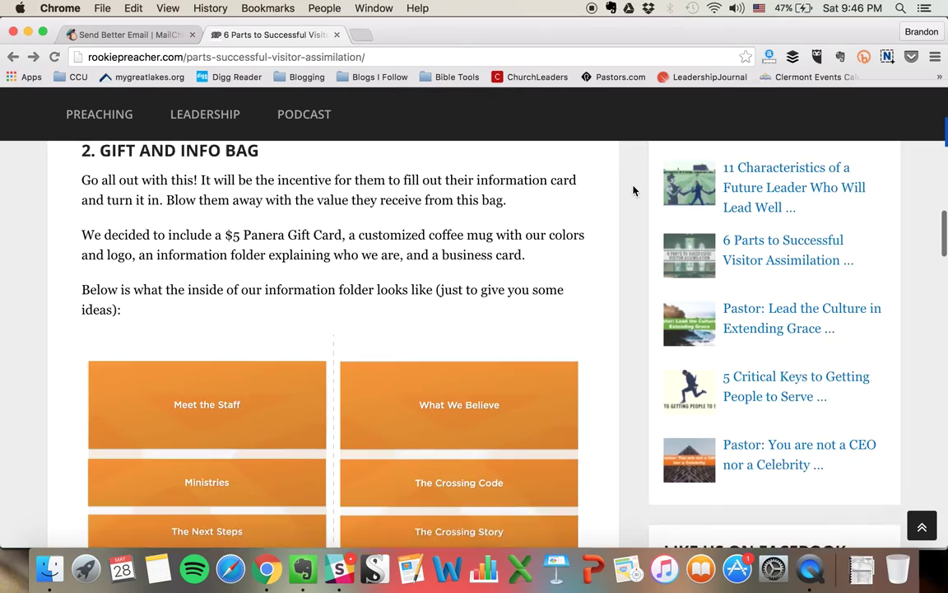
scroll(634, 190, "down", 2)
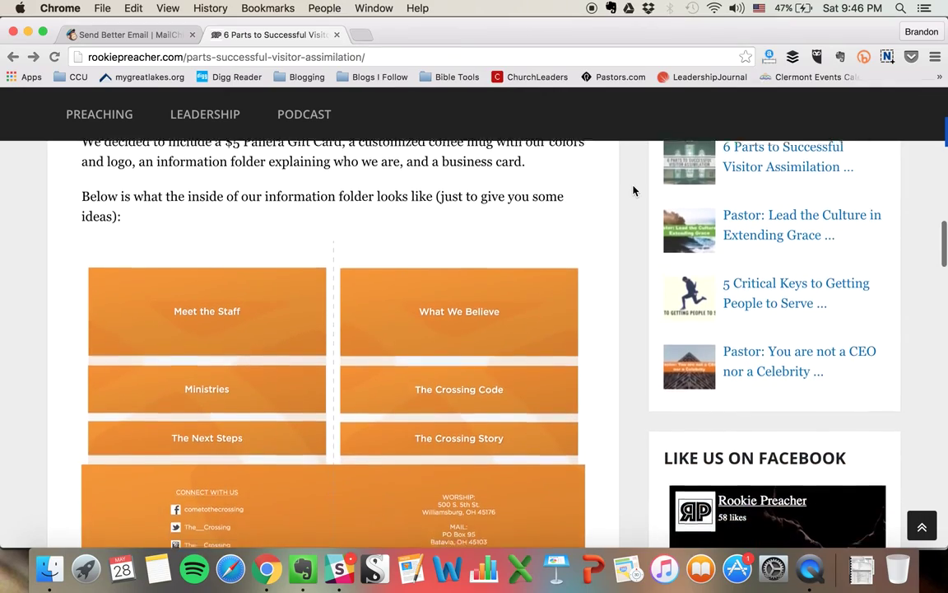
scroll(633, 190, "down", 5)
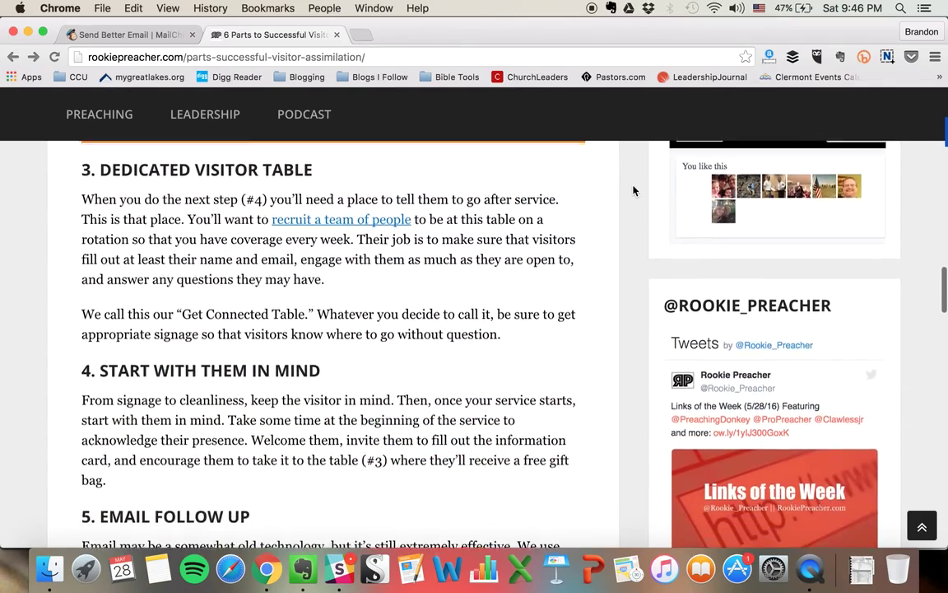
scroll(633, 191, "down", 4)
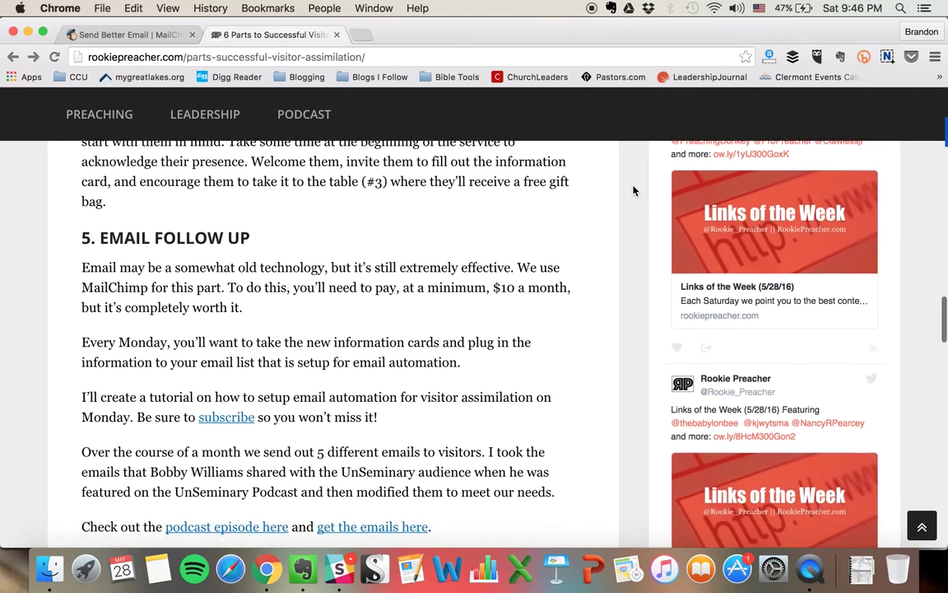
scroll(633, 190, "down", 2)
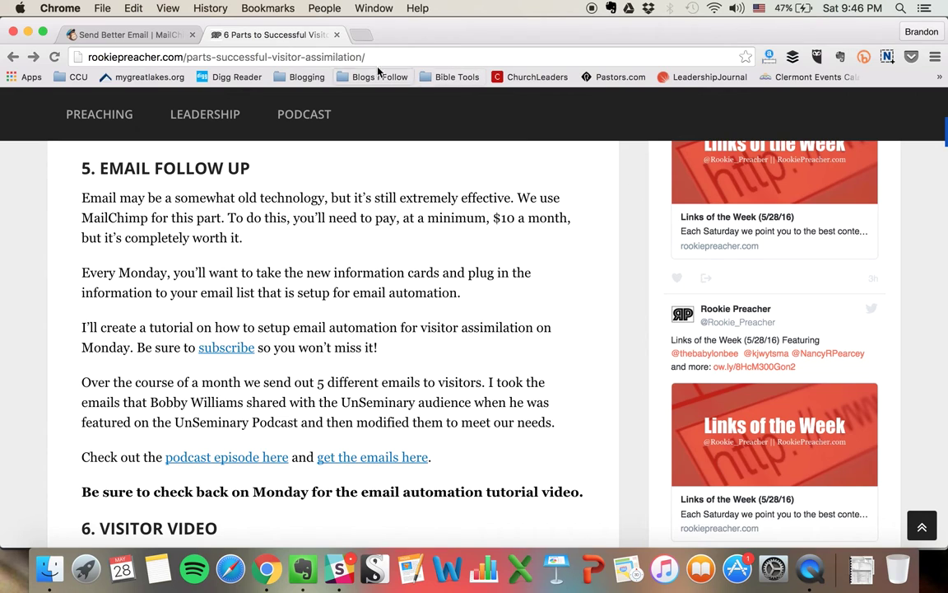
Sign in to the church's MailChimp account with the saved username and its password
left_click(147, 34)
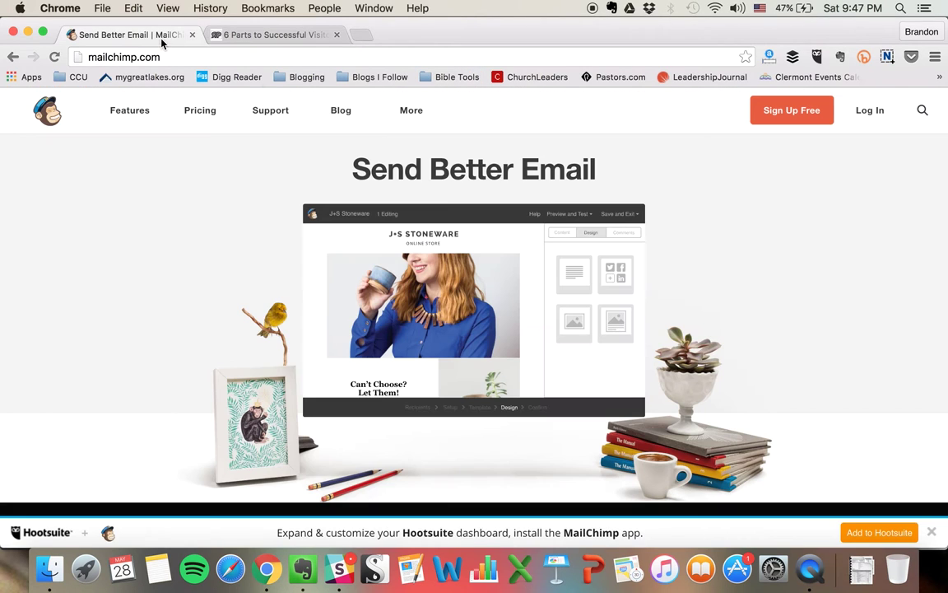
left_click(863, 122)
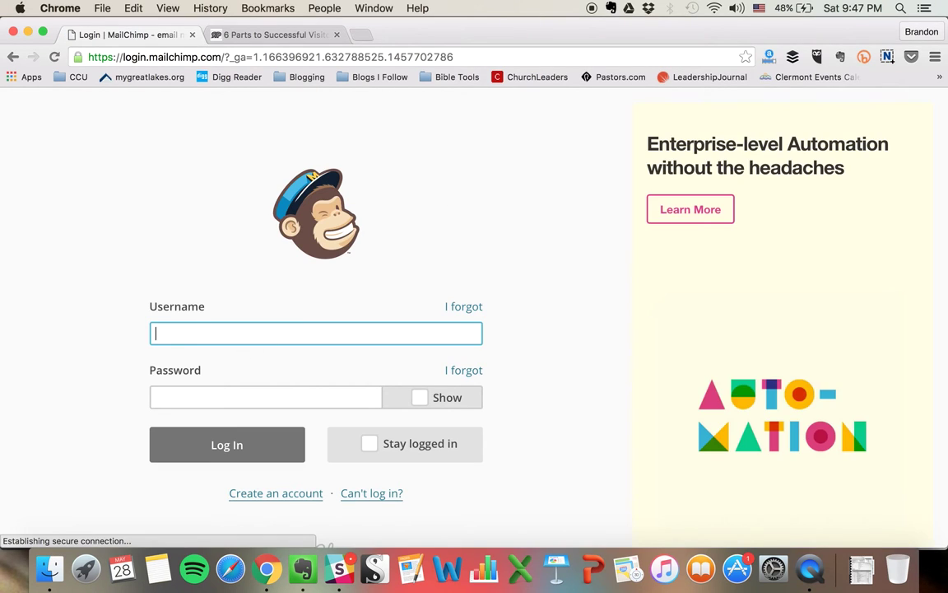
type("the")
key("Down")
key("Return")
key("Tab")
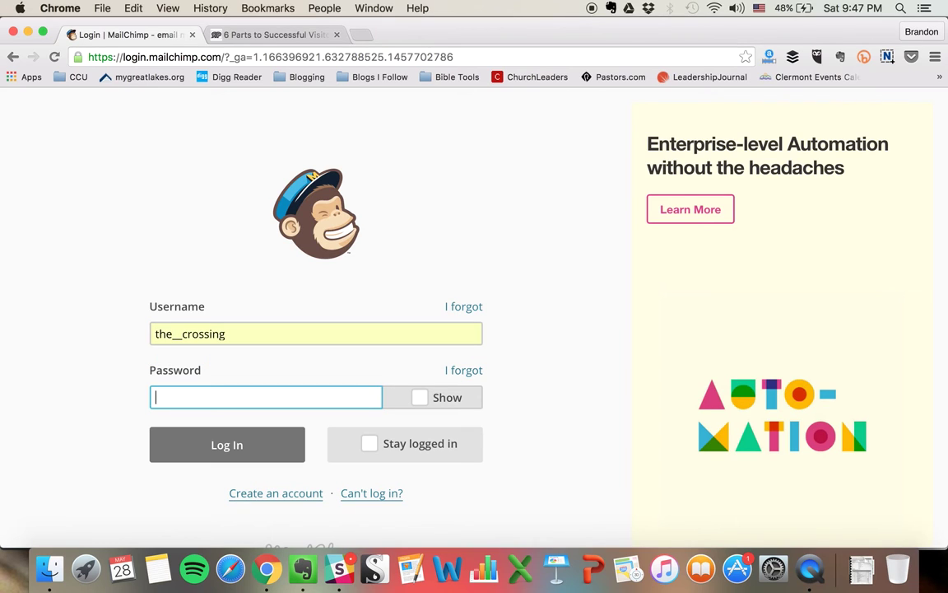
type("•••••••••")
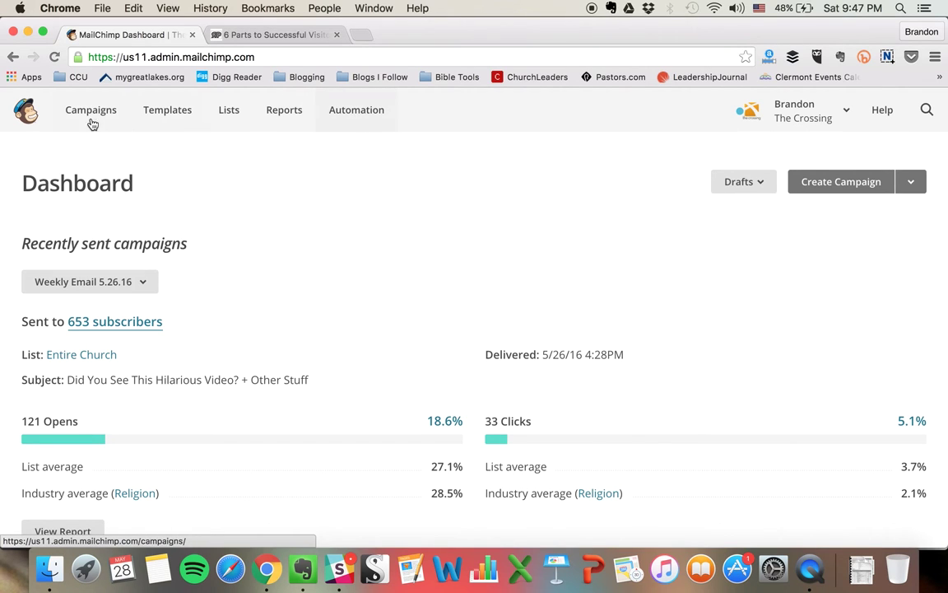
Show the Automation page with Visitor Follow Up at 51.5% open rate and 180 sends
left_click(334, 120)
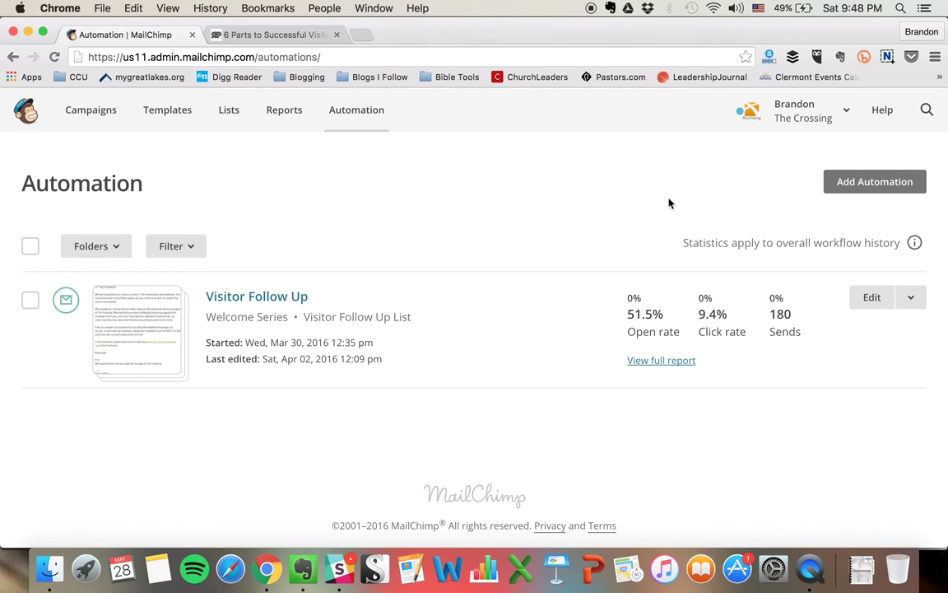
Open the Visitor Follow Up workflow and review Automation Email #1 at 60.0% open rate
left_click(253, 301)
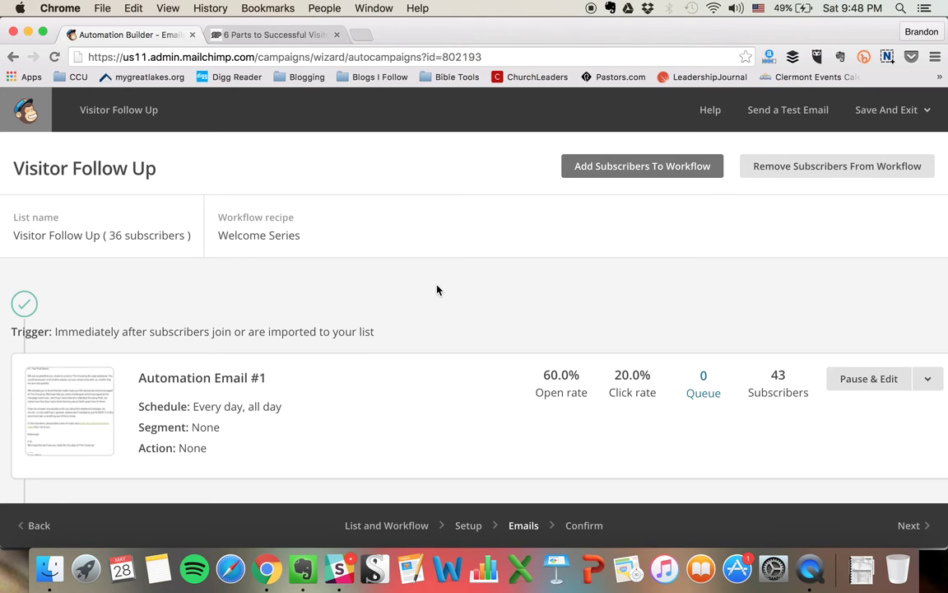
scroll(437, 289, "down", 3)
scroll(437, 289, "up", 3)
scroll(437, 289, "down", 2)
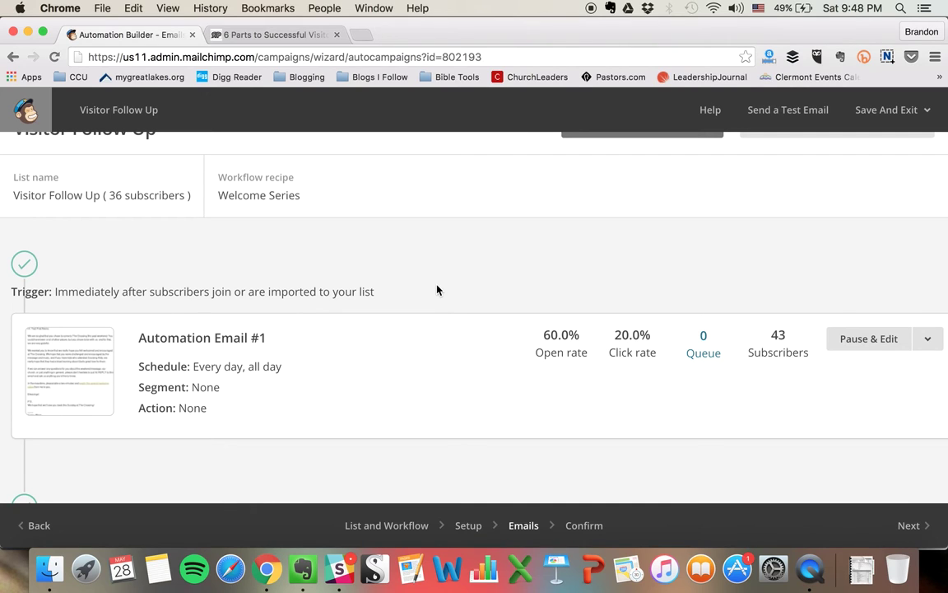
scroll(452, 252, "up", 2)
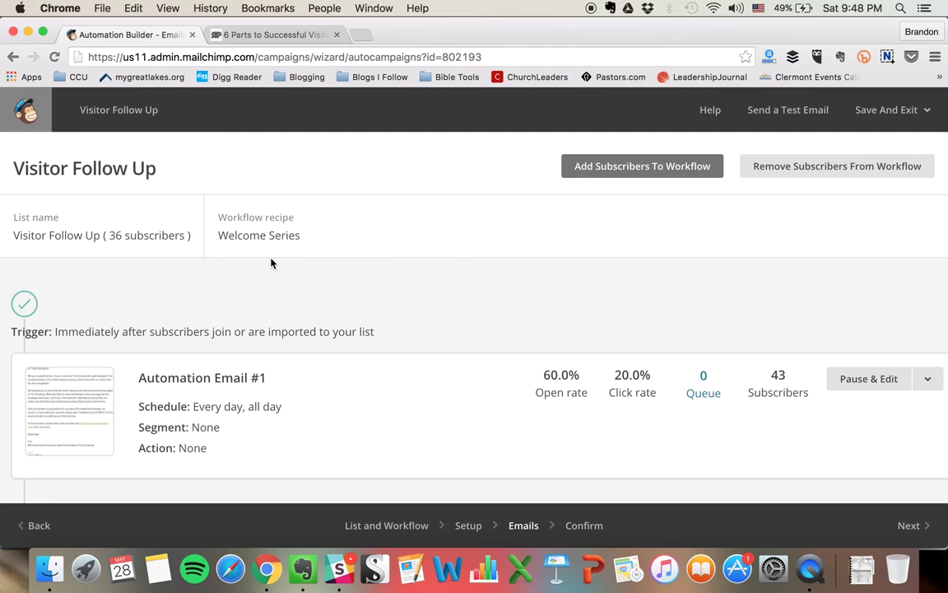
scroll(321, 264, "down", 1)
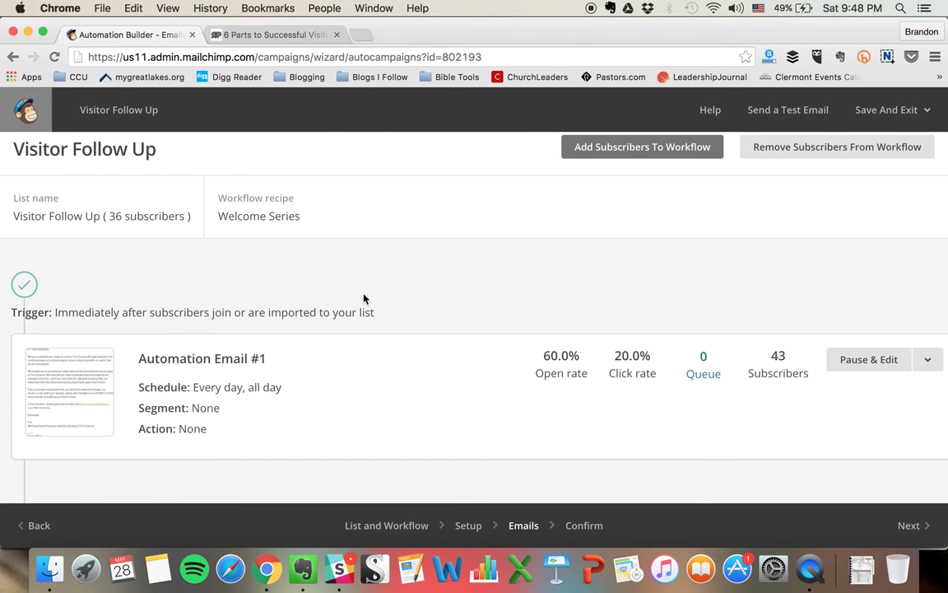
scroll(366, 298, "down", 3)
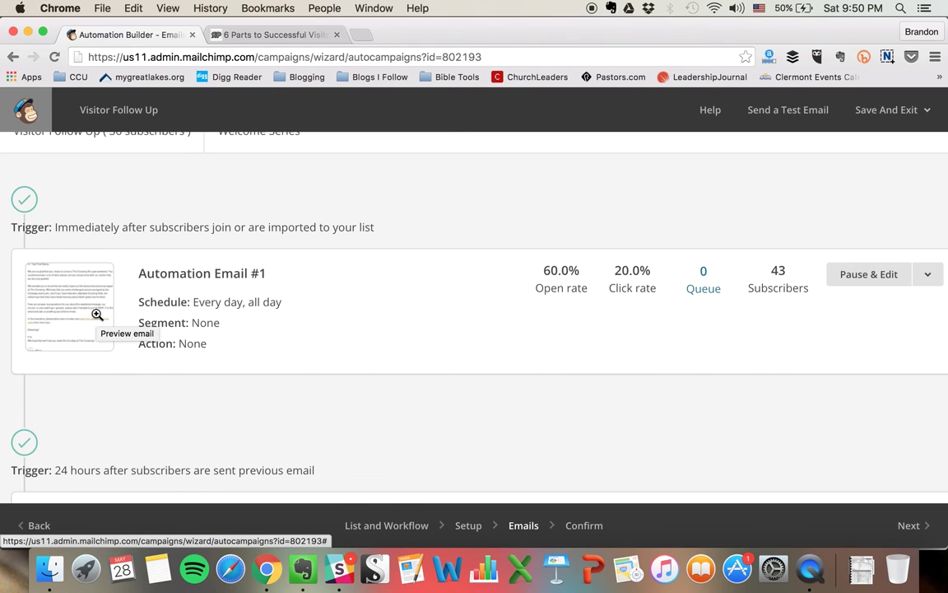
Preview Automation Email #1, 'We're So Glad You Came!', and read its welcome message
left_click(97, 314)
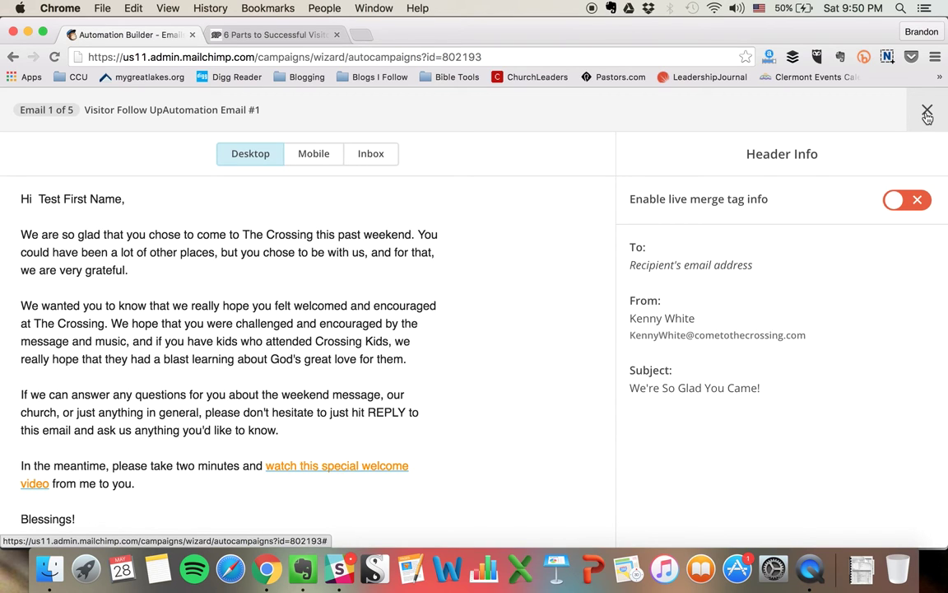
scroll(559, 254, "down", 2)
scroll(559, 254, "up", 2)
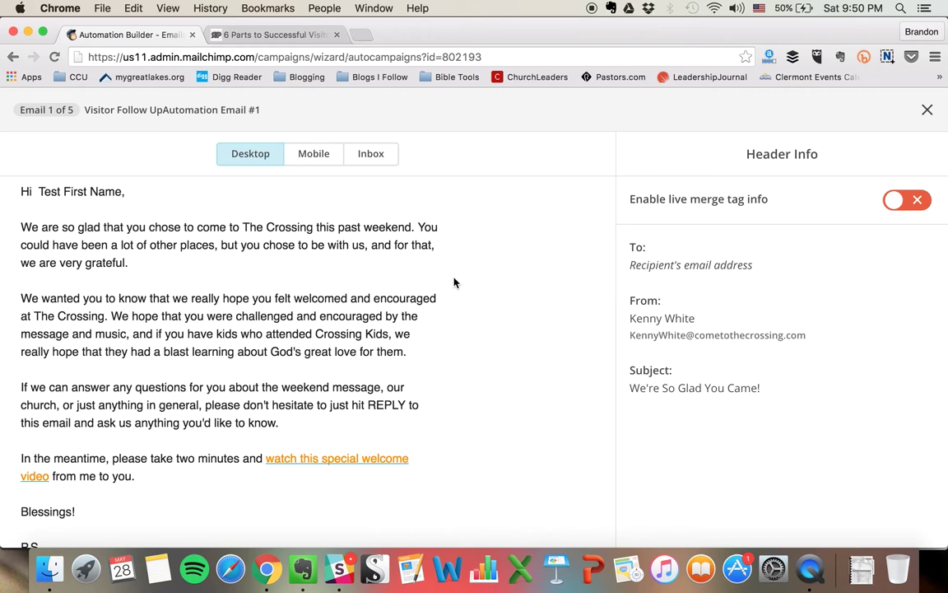
scroll(454, 282, "down", 2)
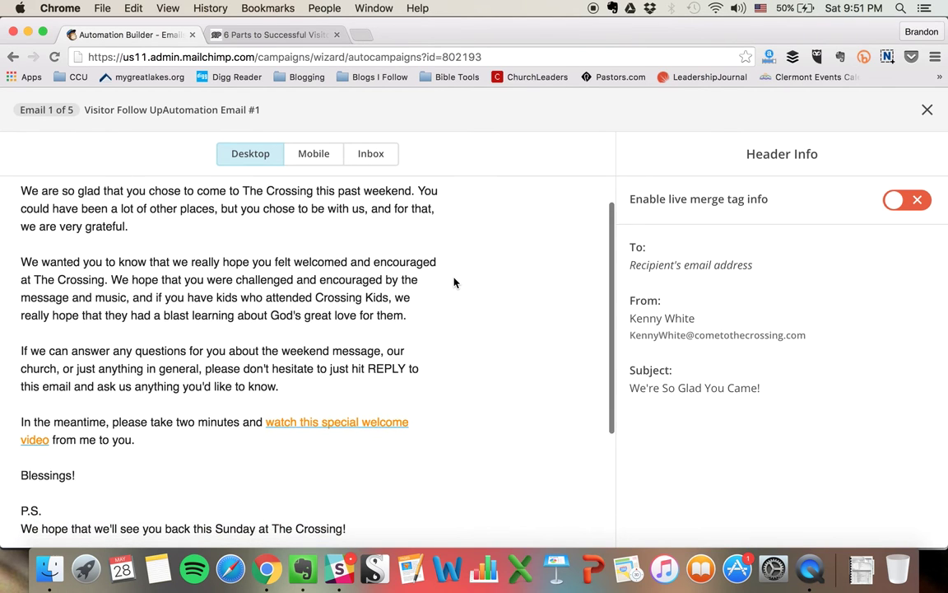
scroll(453, 283, "down", 1)
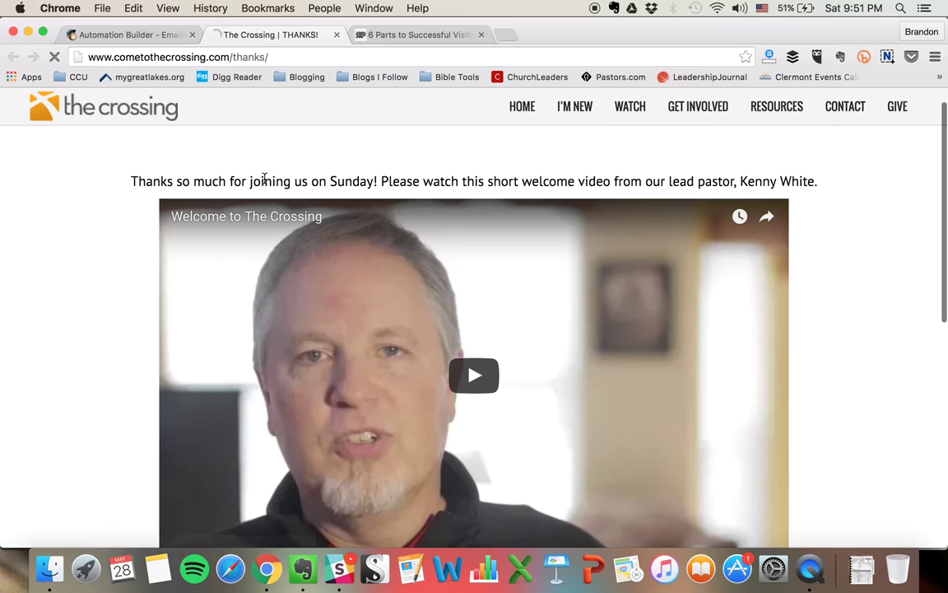
Look over the thanks page's 'Welcome to The Crossing' video and contact line
scroll(126, 211, "down", 2)
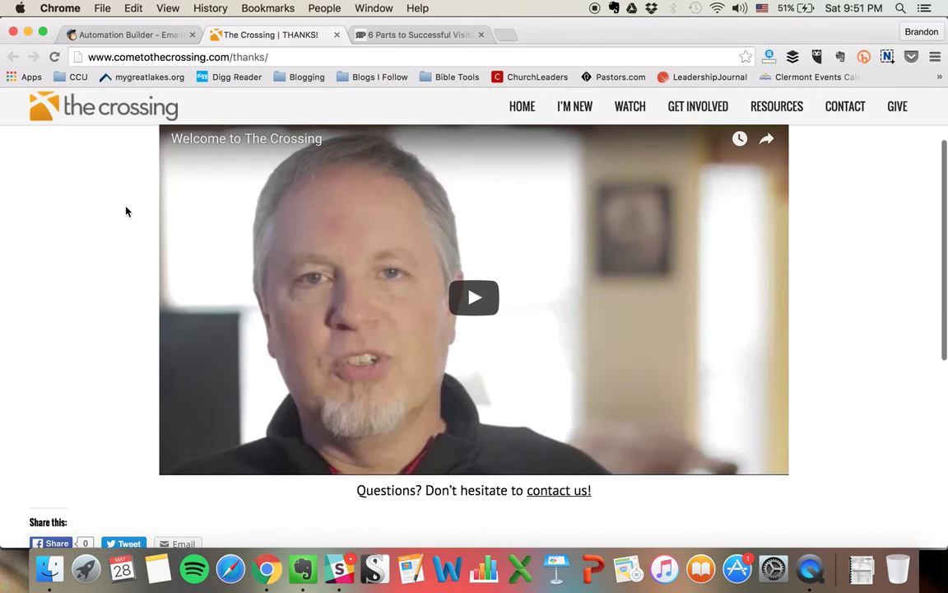
scroll(498, 307, "up", 2)
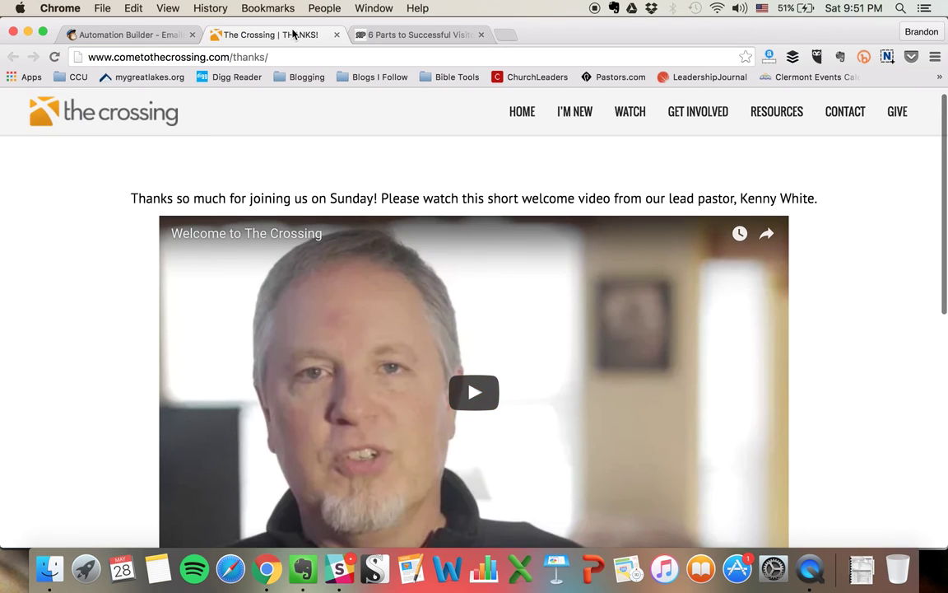
Close The Crossing | THANKS! tab and look through the Automation Email #1 preview again
left_click(336, 35)
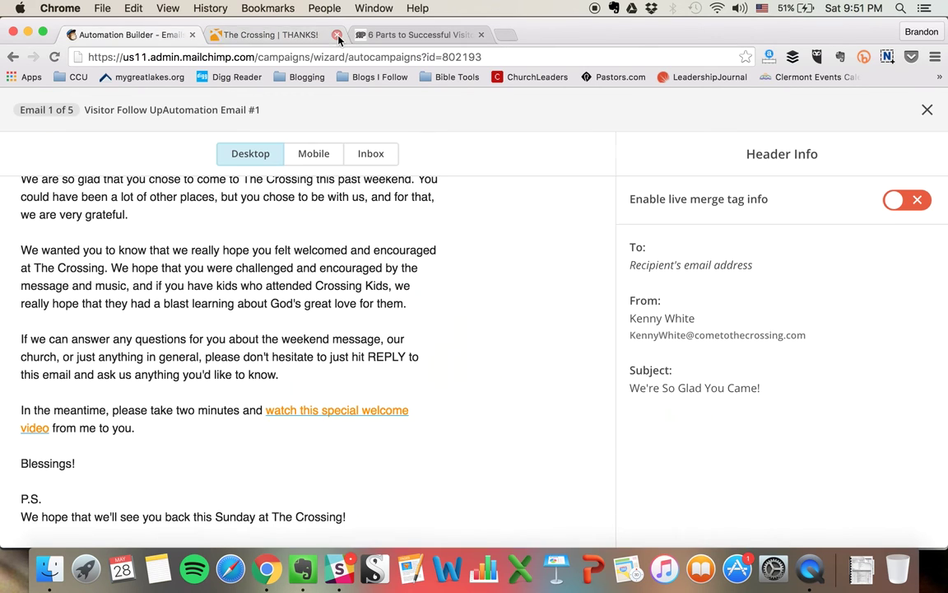
scroll(232, 377, "down", 2)
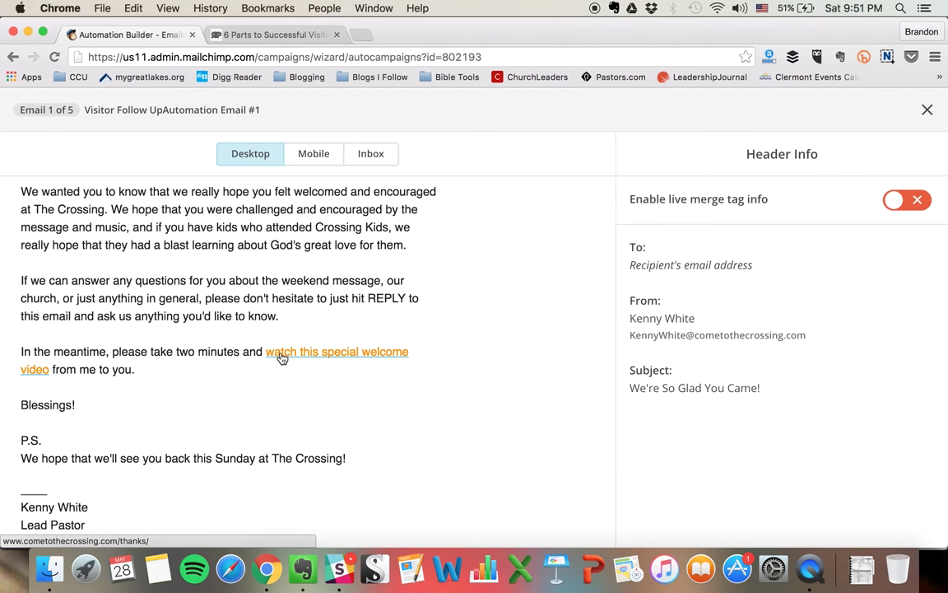
scroll(282, 359, "down", 2)
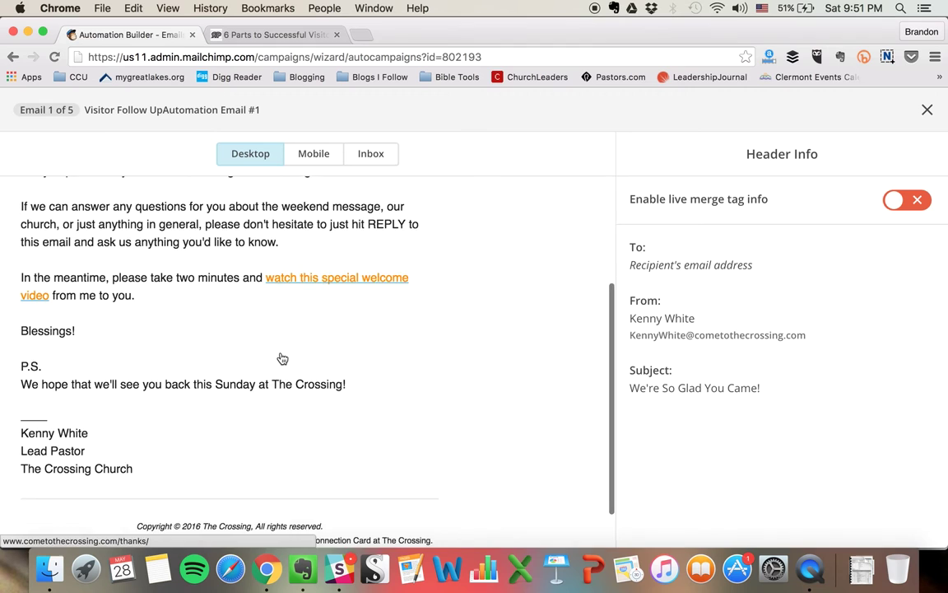
scroll(283, 358, "down", 2)
scroll(282, 357, "up", 6)
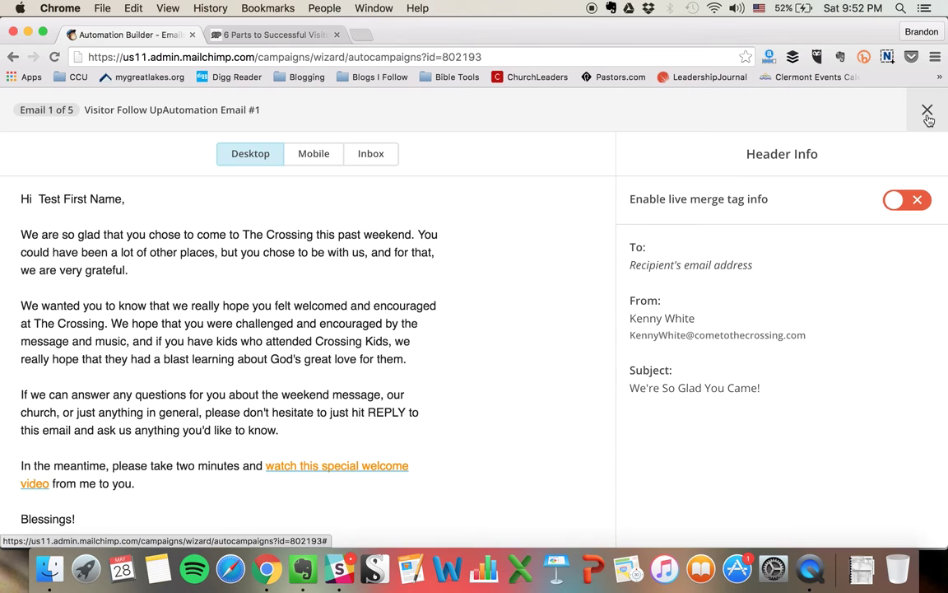
Close the preview and review Automation Emails #1–#5, ending on Email #2 (24 hours, 44.4%)
left_click(928, 112)
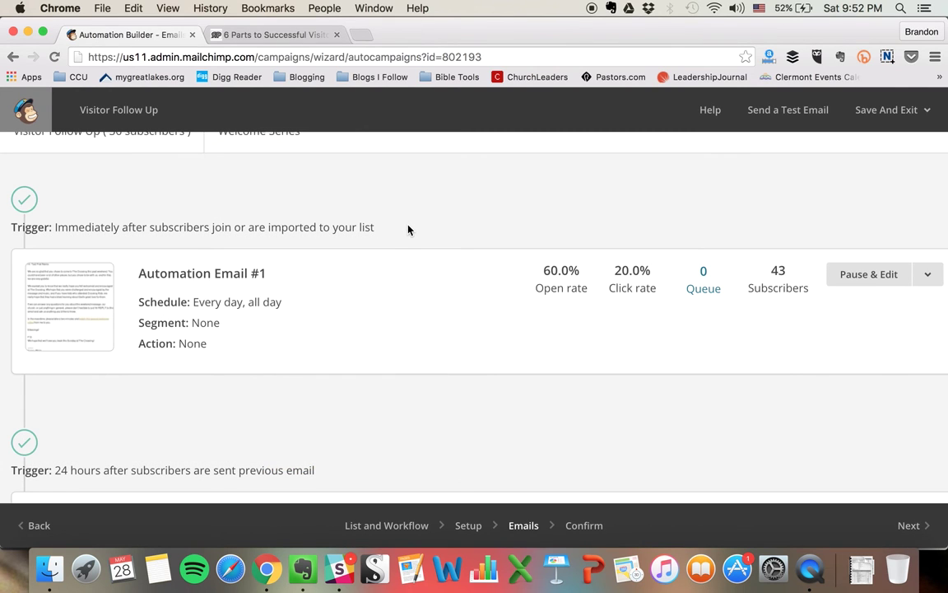
scroll(408, 229, "down", 2)
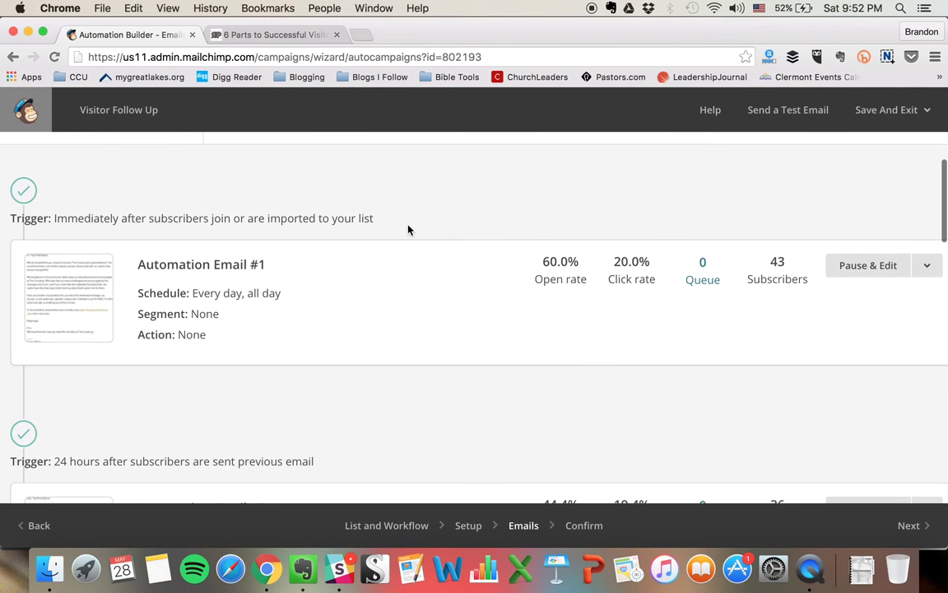
scroll(408, 230, "down", 2)
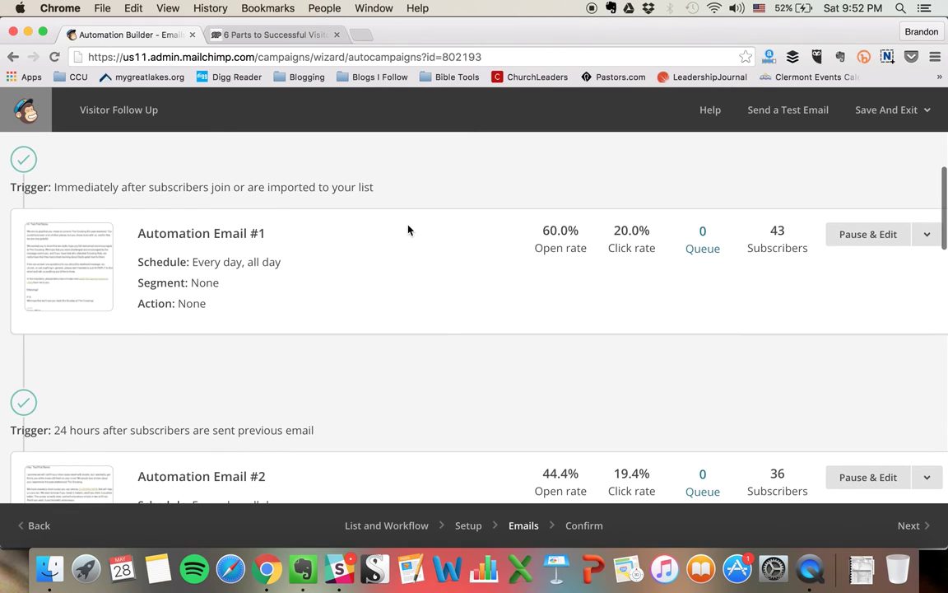
scroll(408, 230, "down", 15)
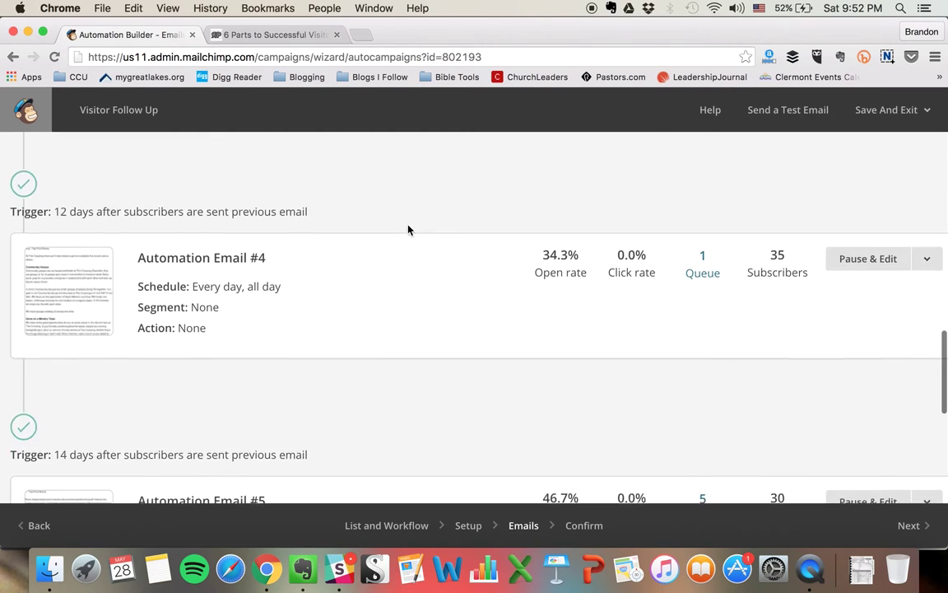
scroll(408, 230, "up", 10)
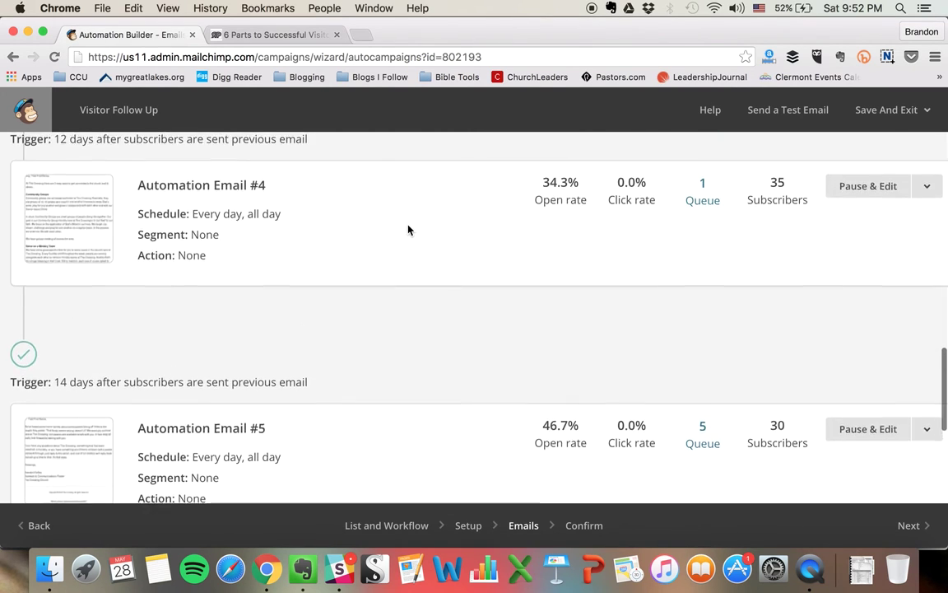
scroll(408, 230, "up", 7)
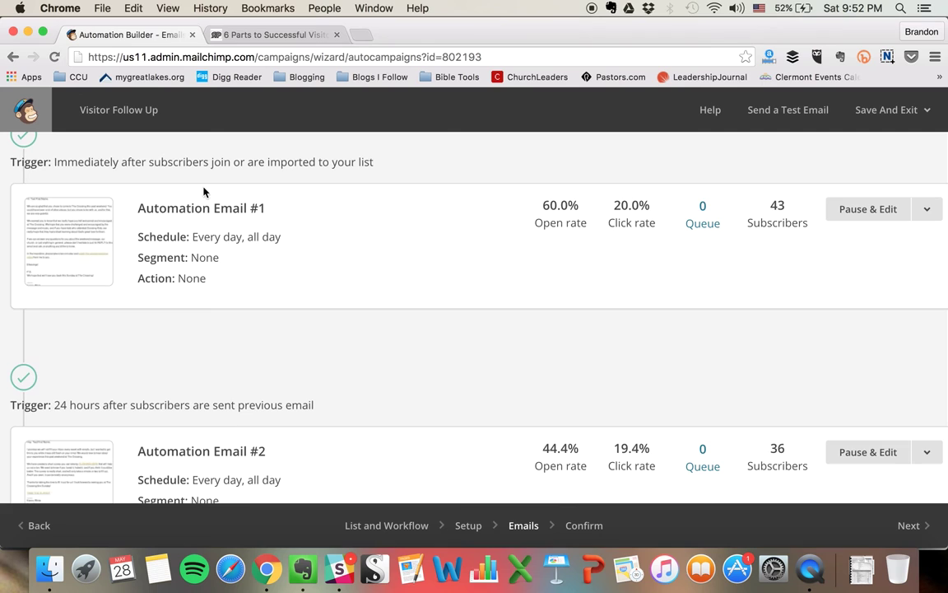
scroll(226, 270, "down", 4)
scroll(227, 270, "down", 1)
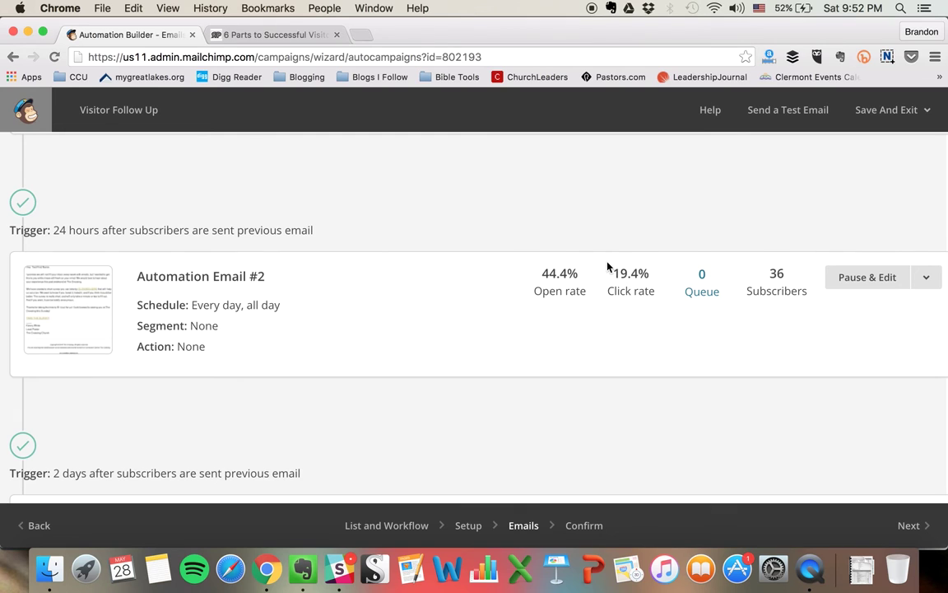
scroll(607, 266, "up", 2)
scroll(608, 266, "up", 3)
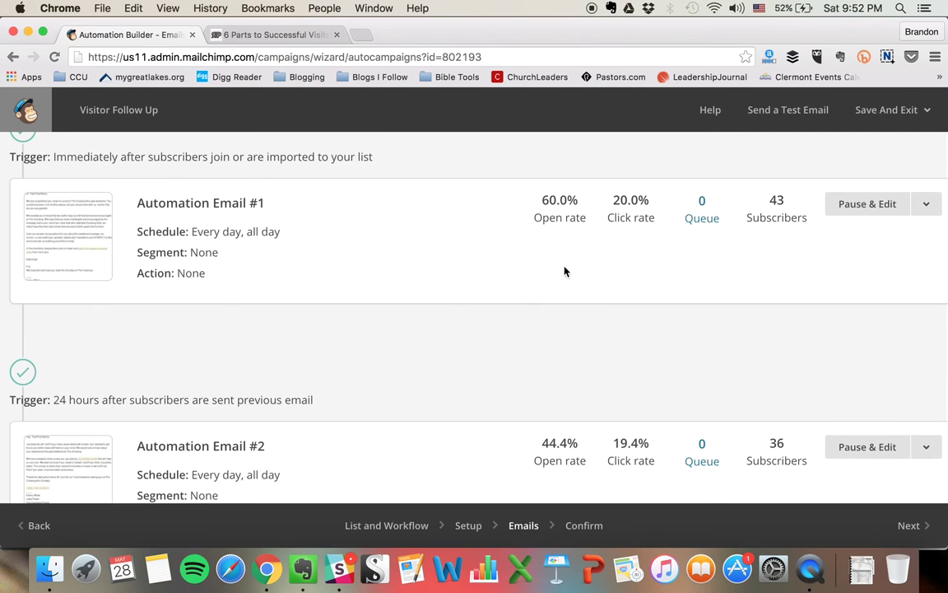
scroll(504, 331, "down", 3)
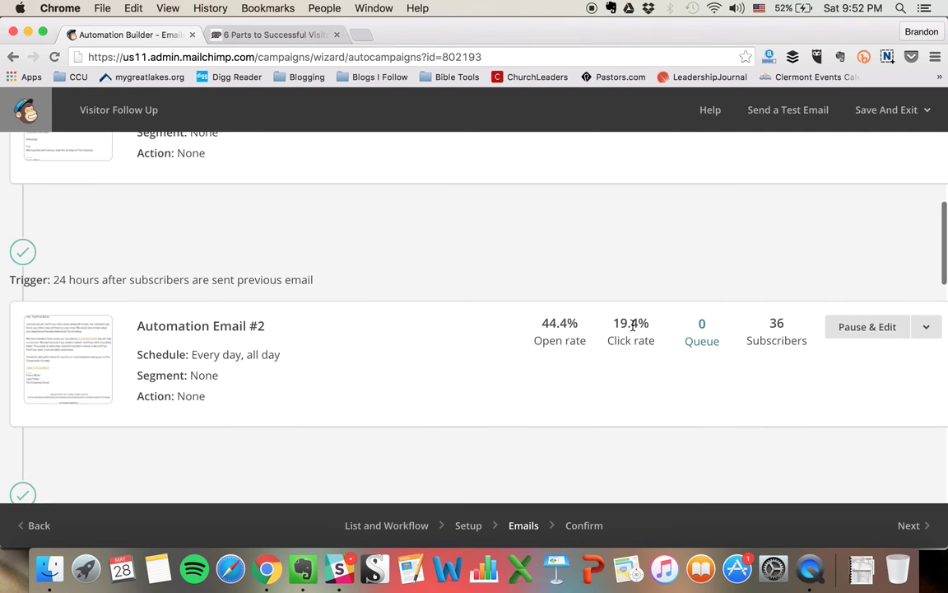
Preview Automation Email #2, 'Your Opinion Can Help Us Improve', with its survey invitation
left_click(71, 339)
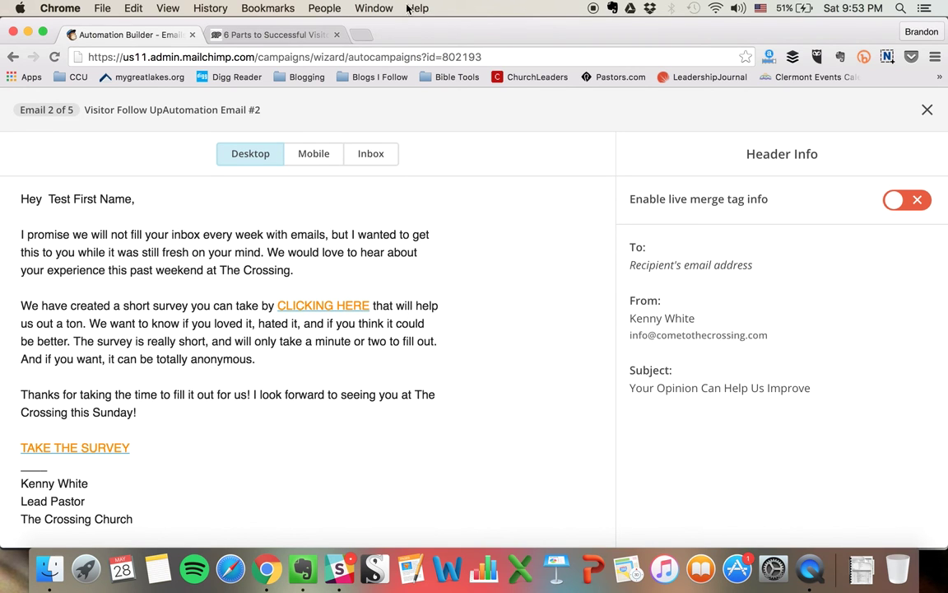
left_click(263, 33)
scroll(345, 377, "down", 1)
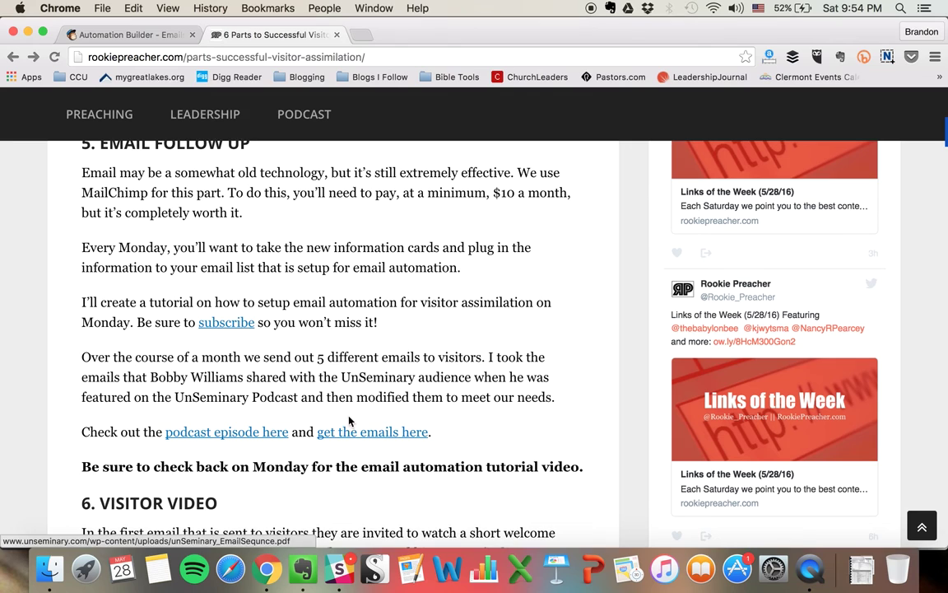
left_click(128, 35)
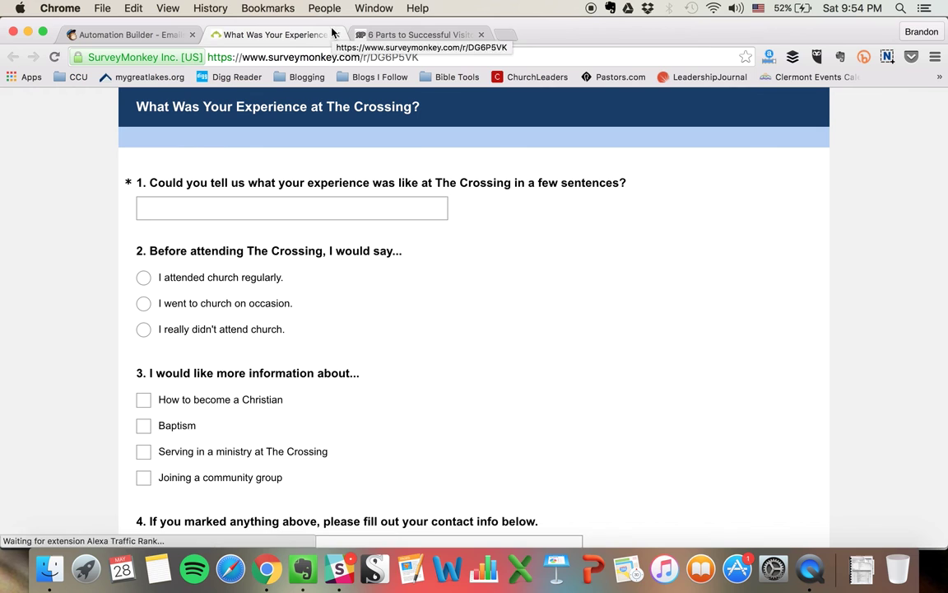
Review the four survey questions, down to the name, email and optional phone question
scroll(448, 294, "down", 5)
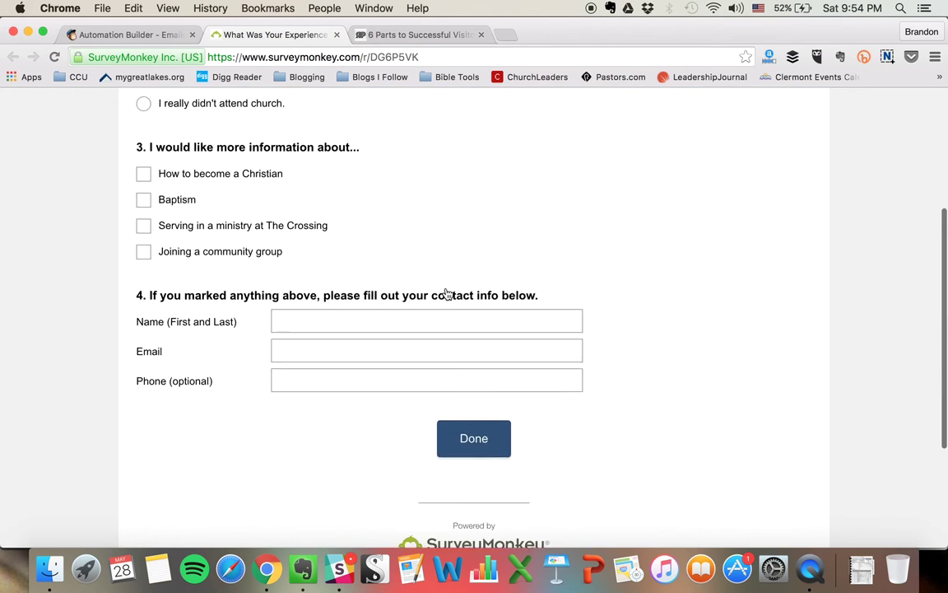
scroll(445, 293, "up", 5)
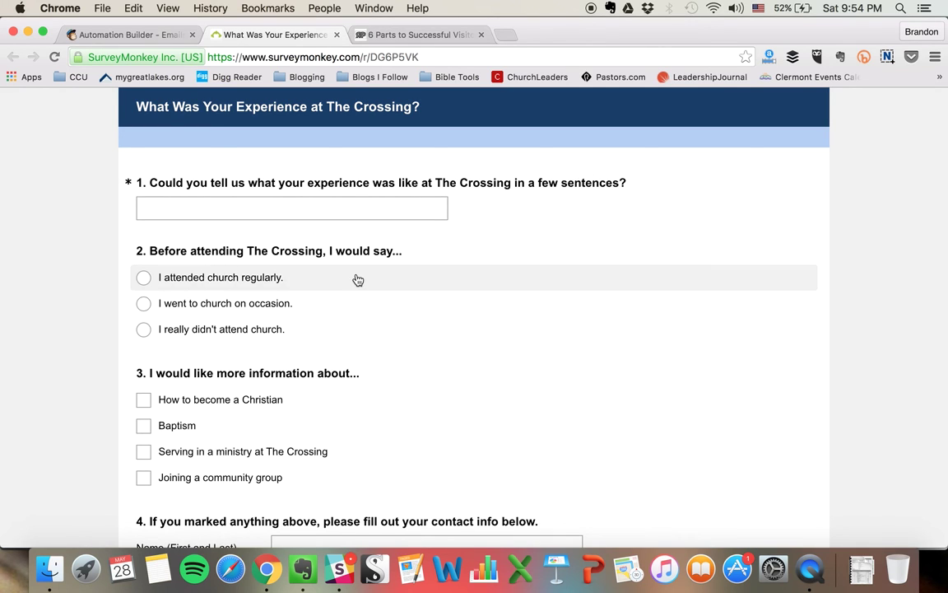
scroll(353, 277, "down", 1)
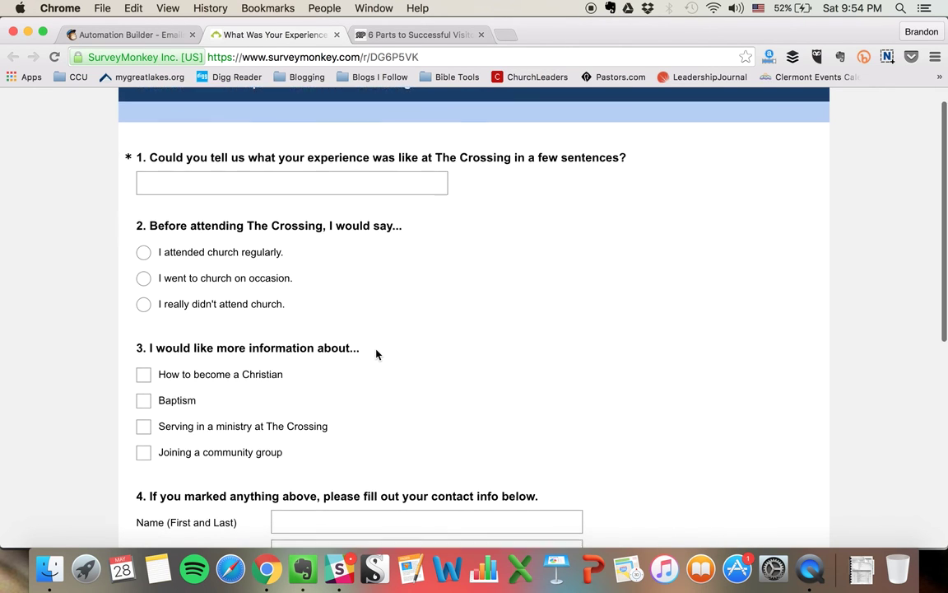
scroll(374, 352, "down", 2)
scroll(377, 355, "down", 2)
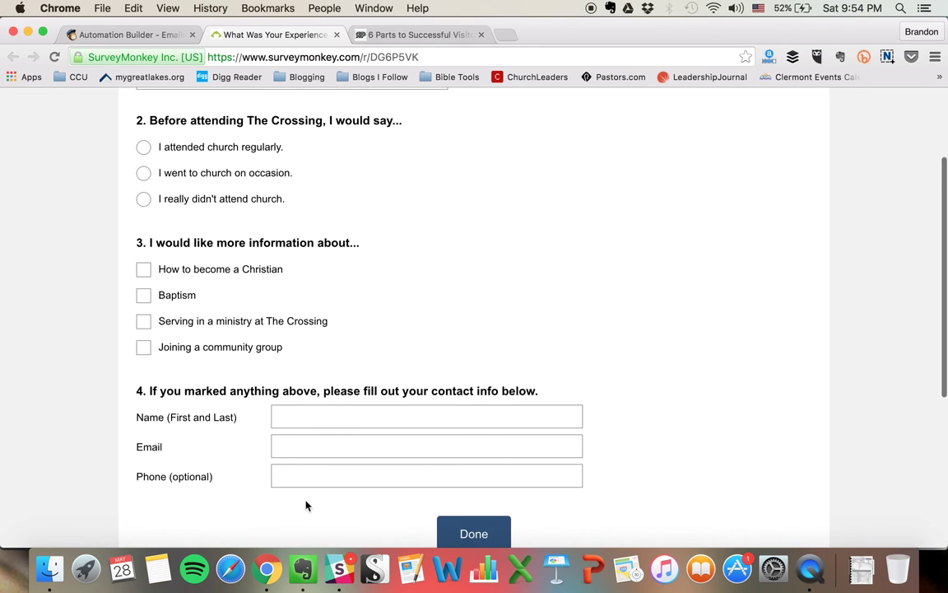
Close the SurveyMonkey tab and the Email #2 preview, then scroll down to Automation Email #3
left_click(337, 35)
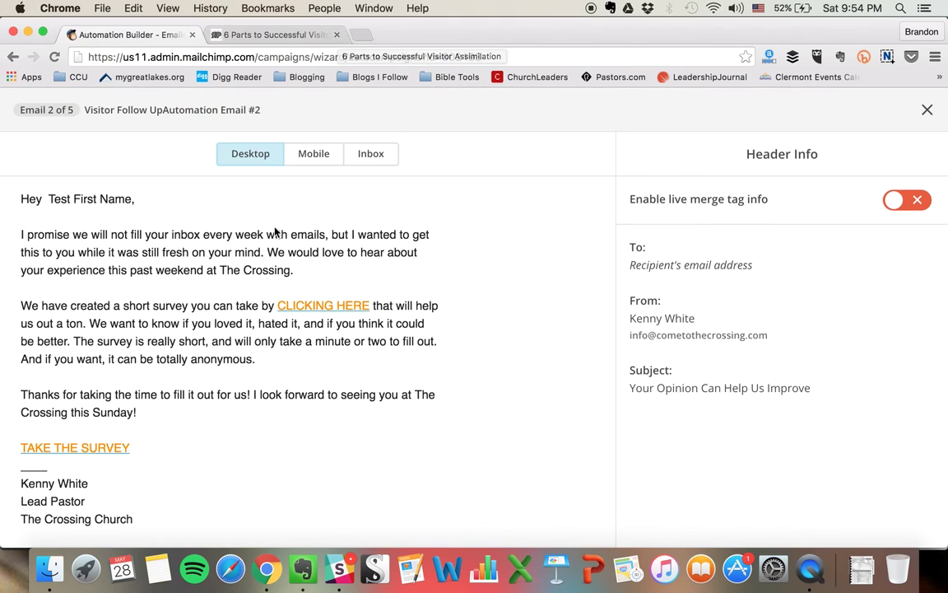
left_click(928, 111)
scroll(487, 256, "down", 3)
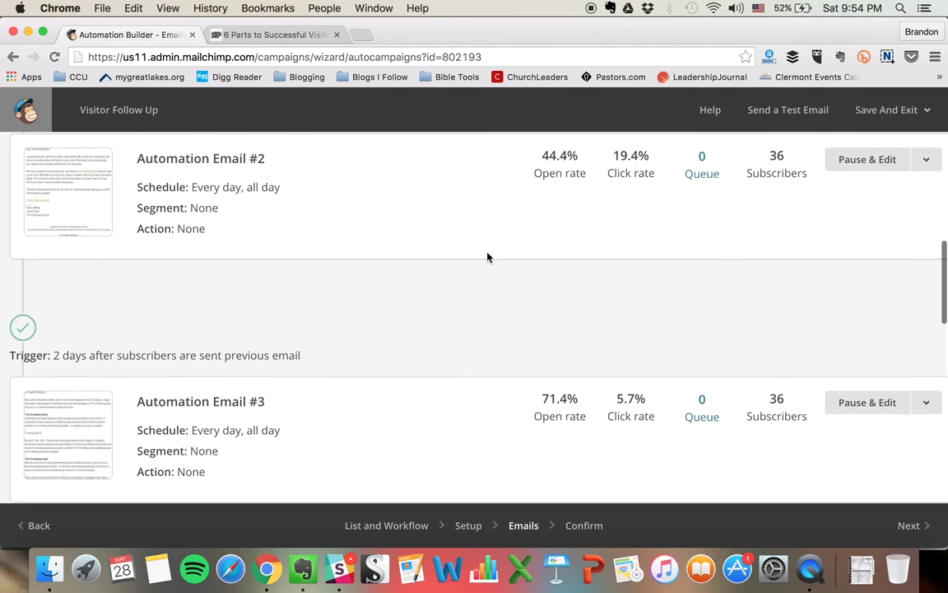
scroll(487, 257, "down", 2)
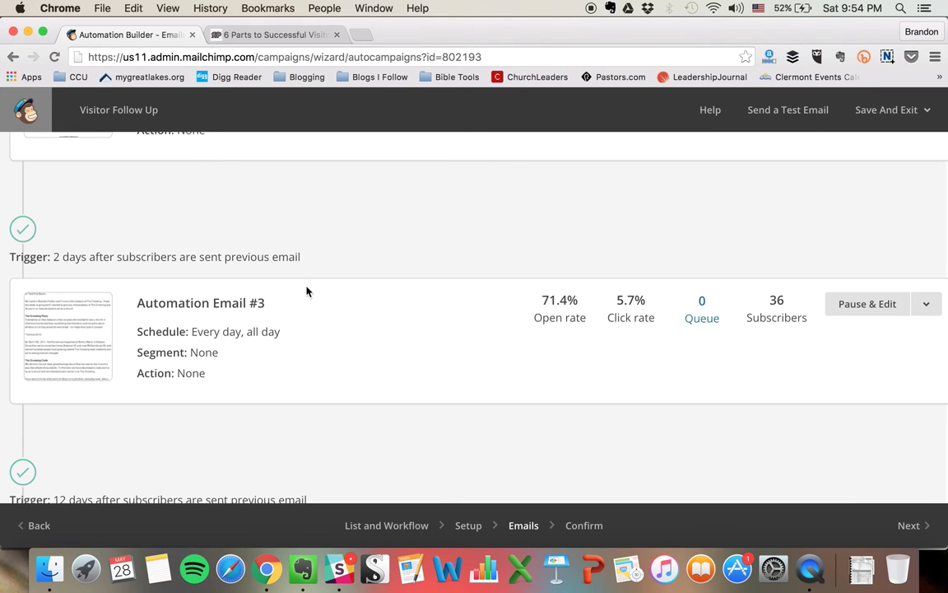
scroll(578, 339, "up", 3)
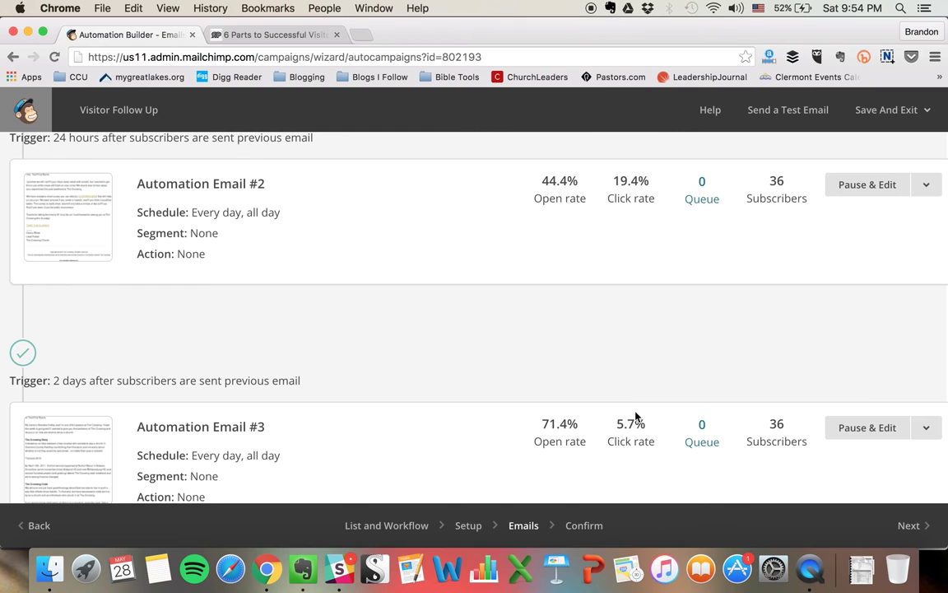
scroll(592, 335, "down", 1)
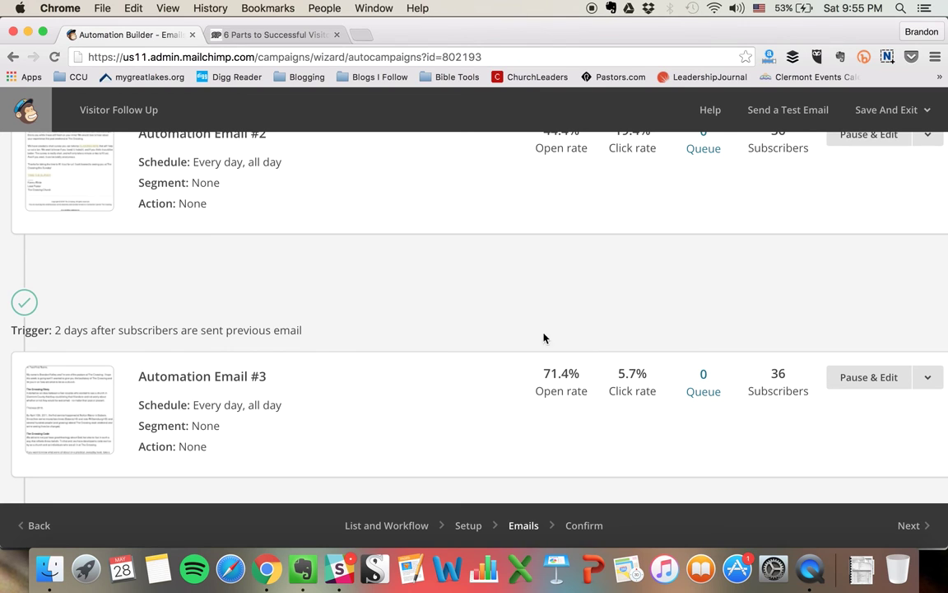
left_click(78, 407)
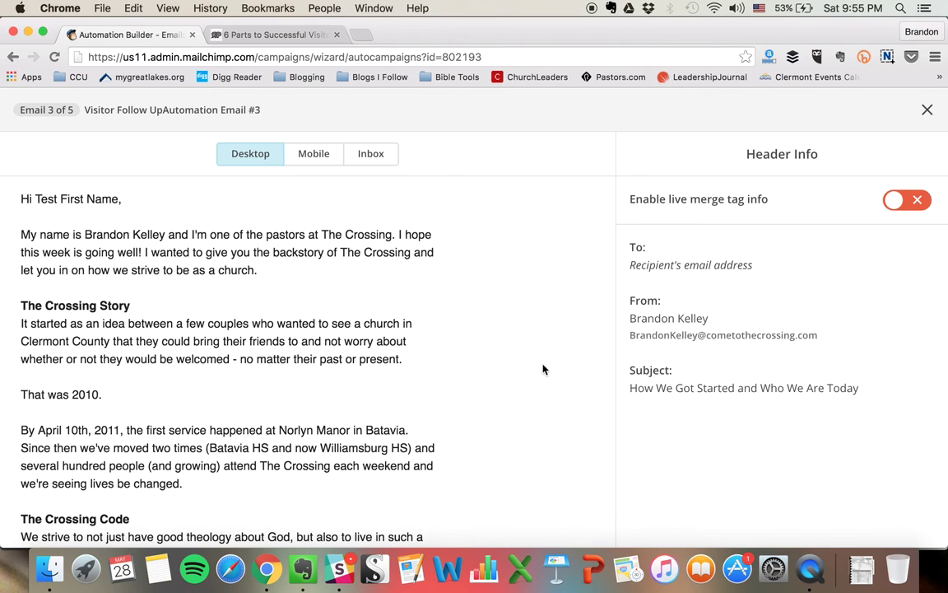
scroll(542, 370, "down", 5)
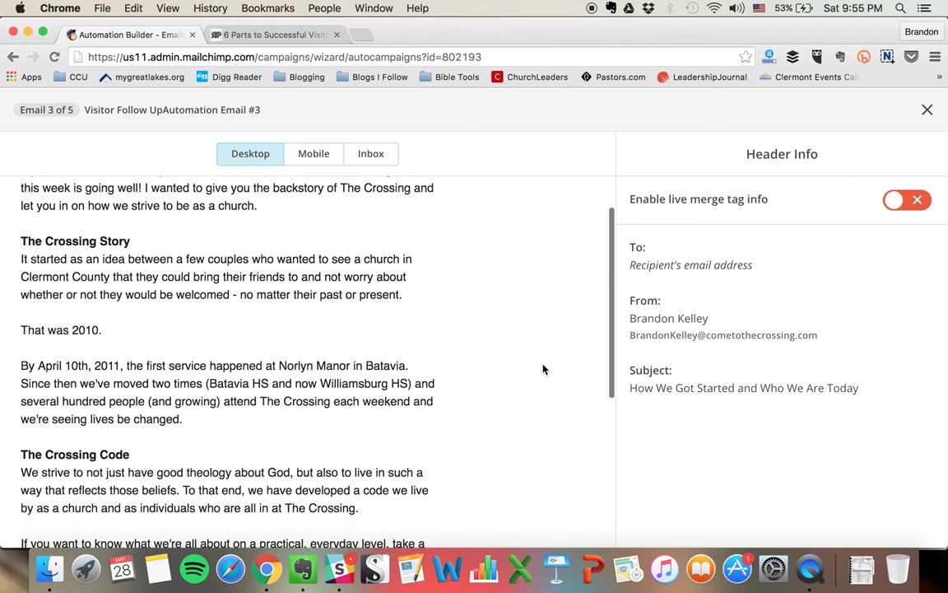
scroll(543, 370, "up", 5)
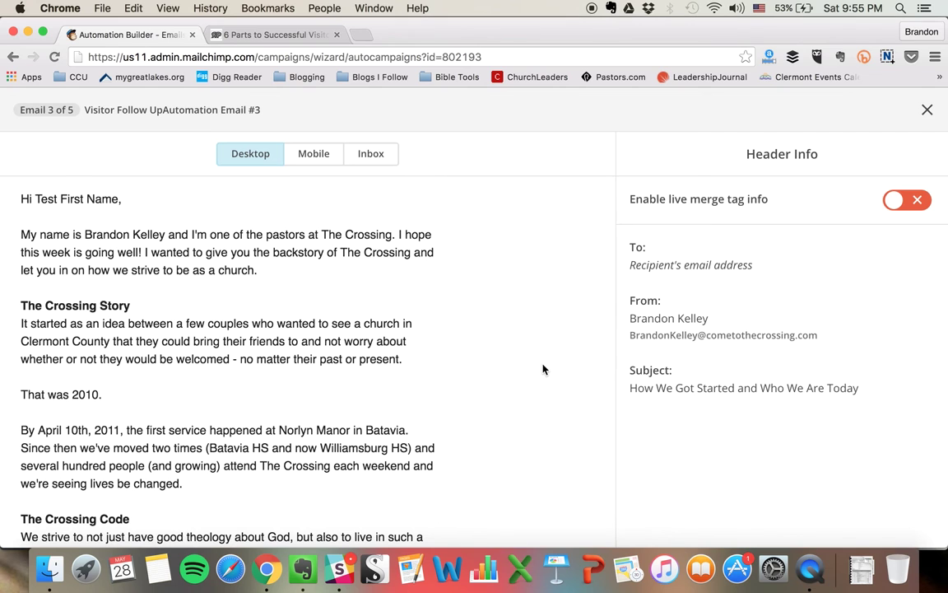
scroll(542, 370, "down", 3)
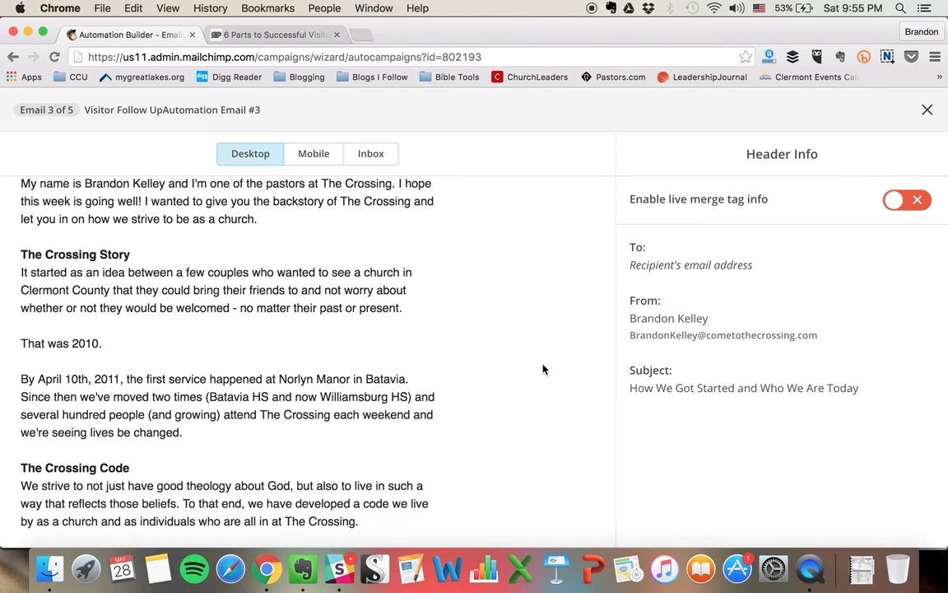
scroll(542, 369, "down", 5)
scroll(543, 370, "down", 6)
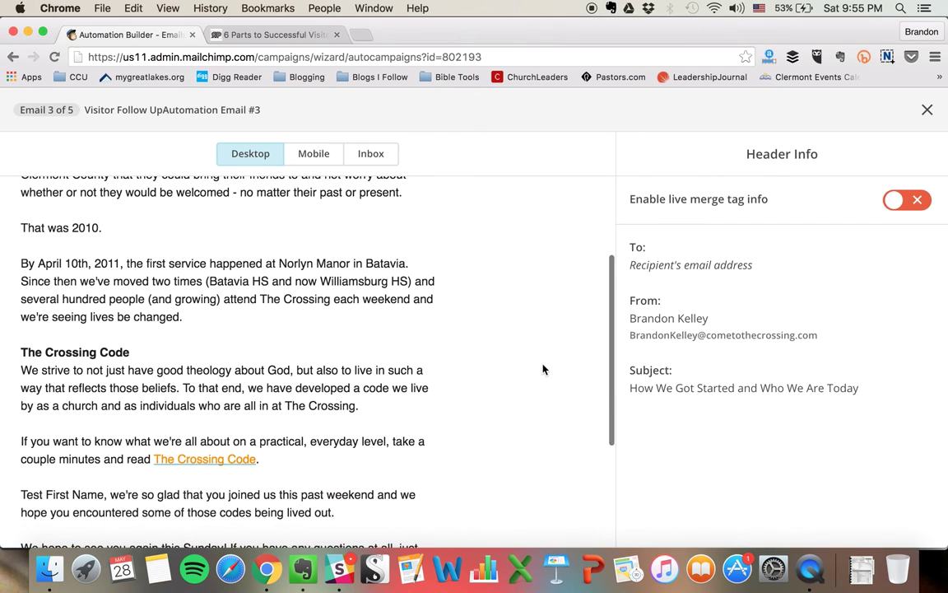
scroll(543, 370, "down", 1)
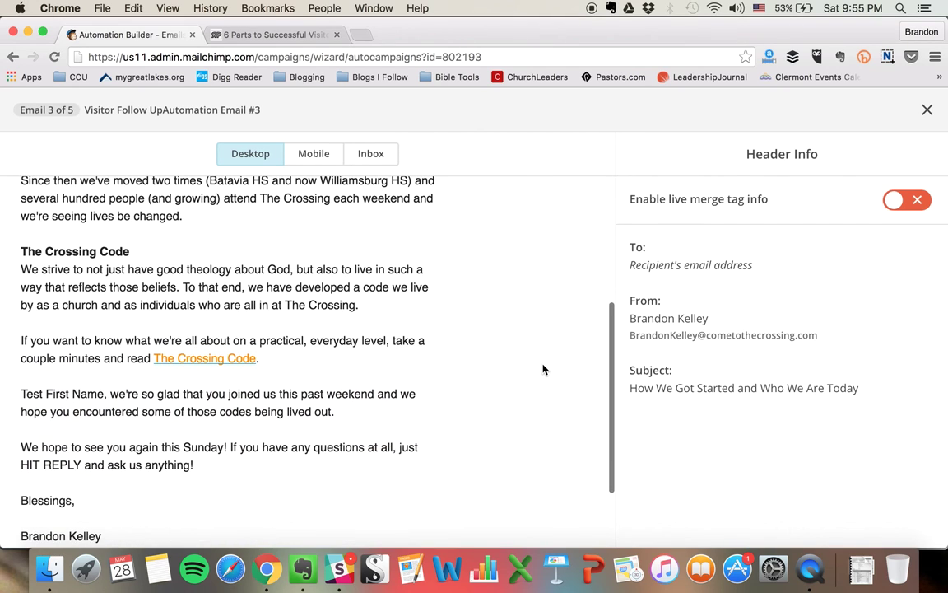
scroll(542, 370, "down", 1)
scroll(543, 370, "down", 3)
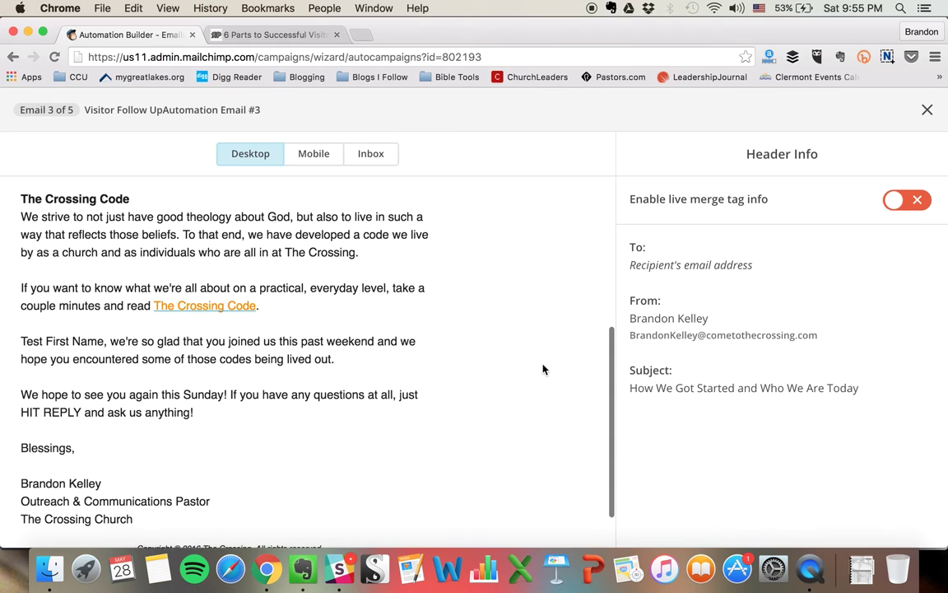
scroll(542, 370, "down", 1)
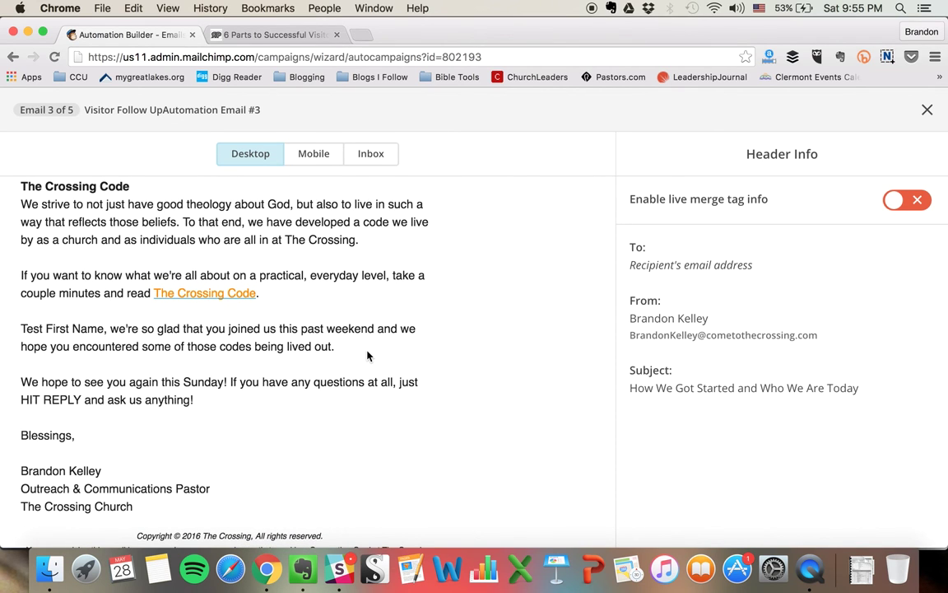
left_click_drag(21, 330, 104, 328)
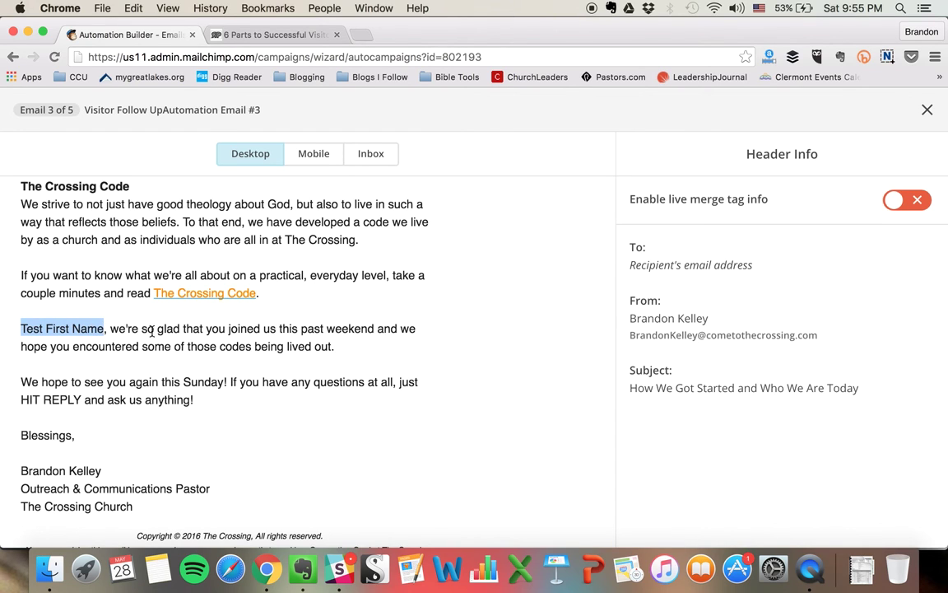
left_click(365, 358)
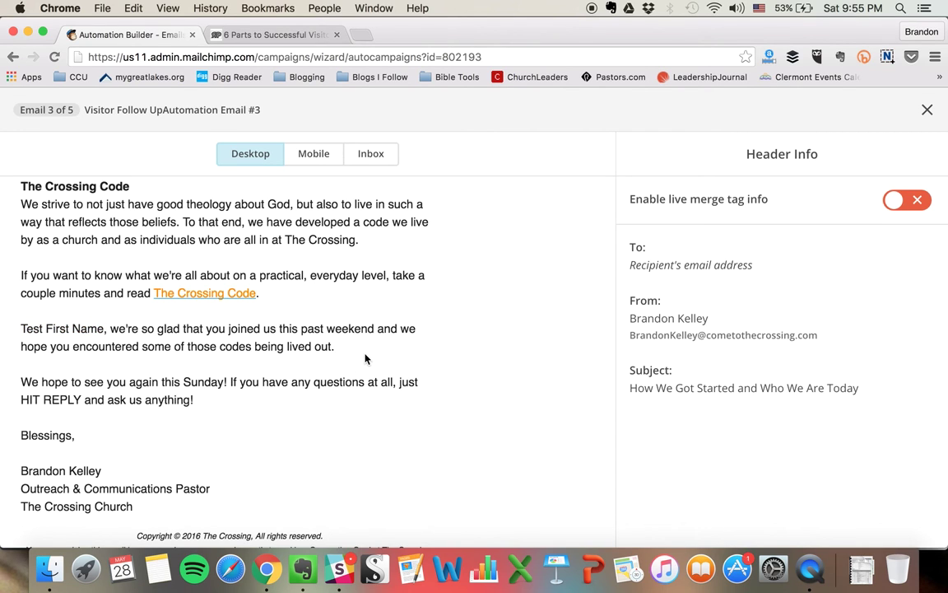
scroll(365, 359, "down", 3)
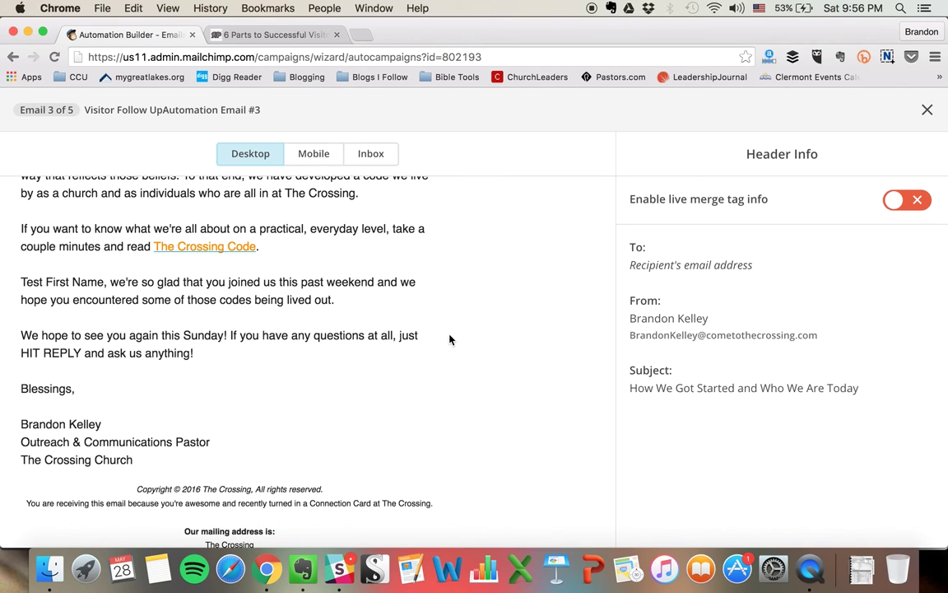
scroll(450, 339, "up", 5)
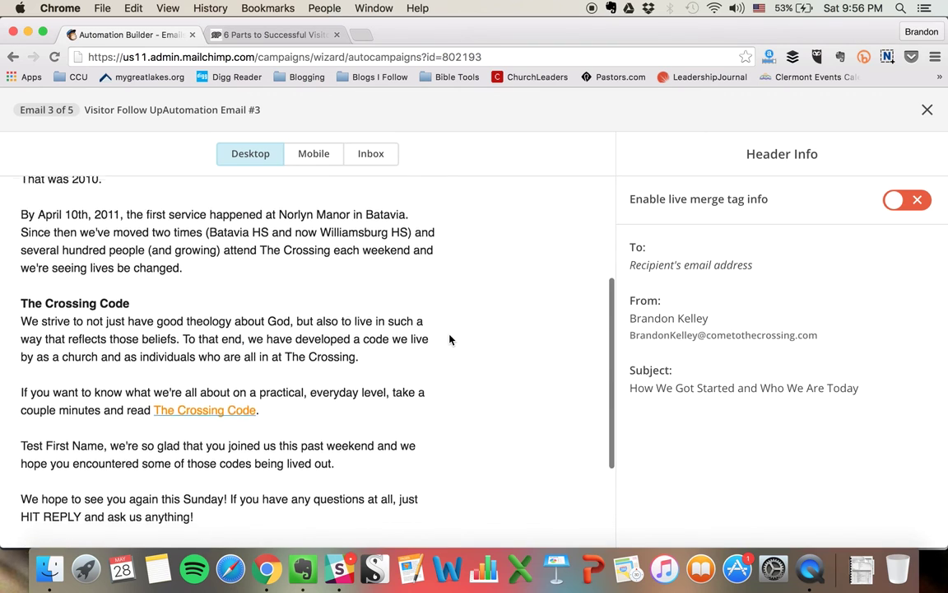
scroll(449, 340, "up", 2)
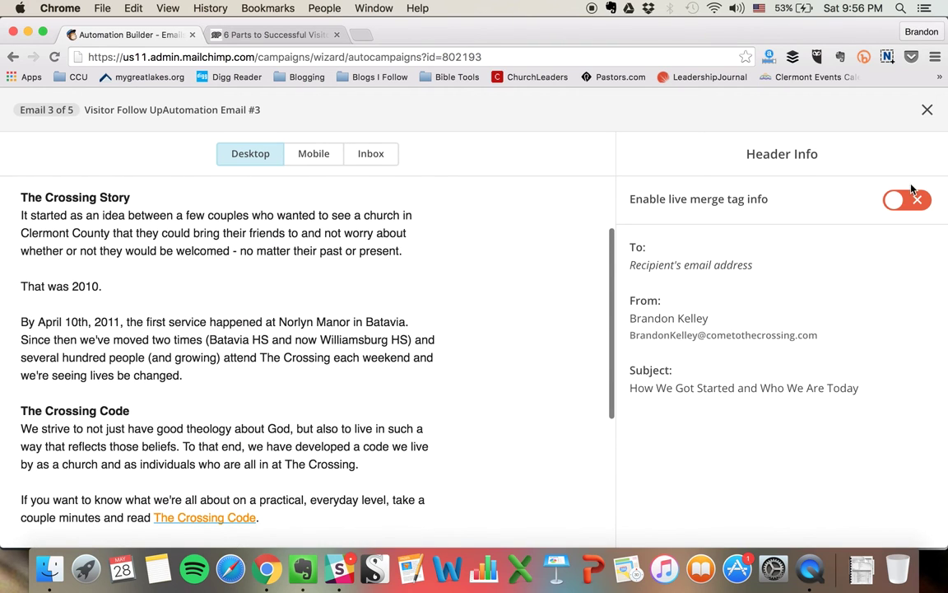
Close the Email #3 preview and scroll down the workflow list to Automation Email #4
left_click(927, 110)
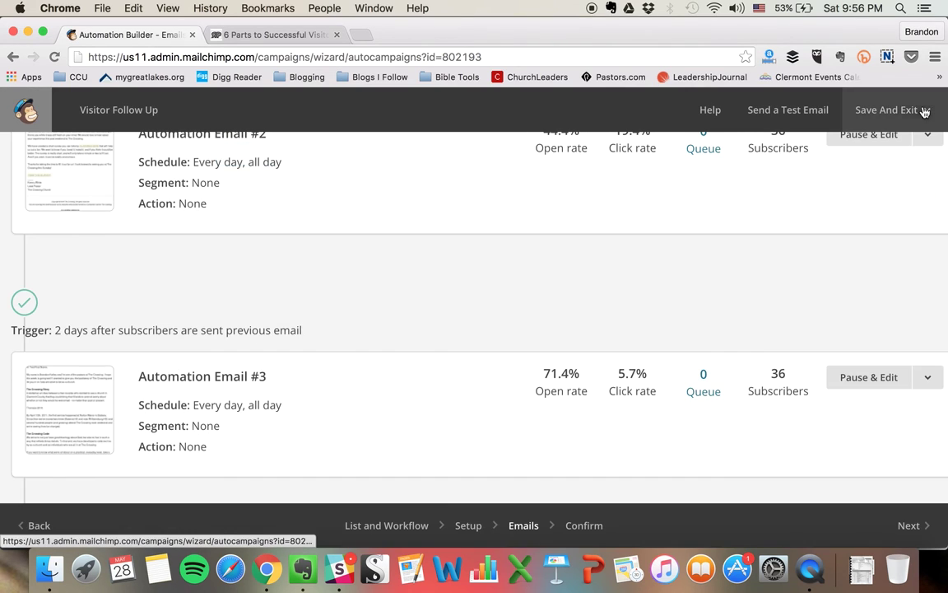
scroll(457, 267, "down", 5)
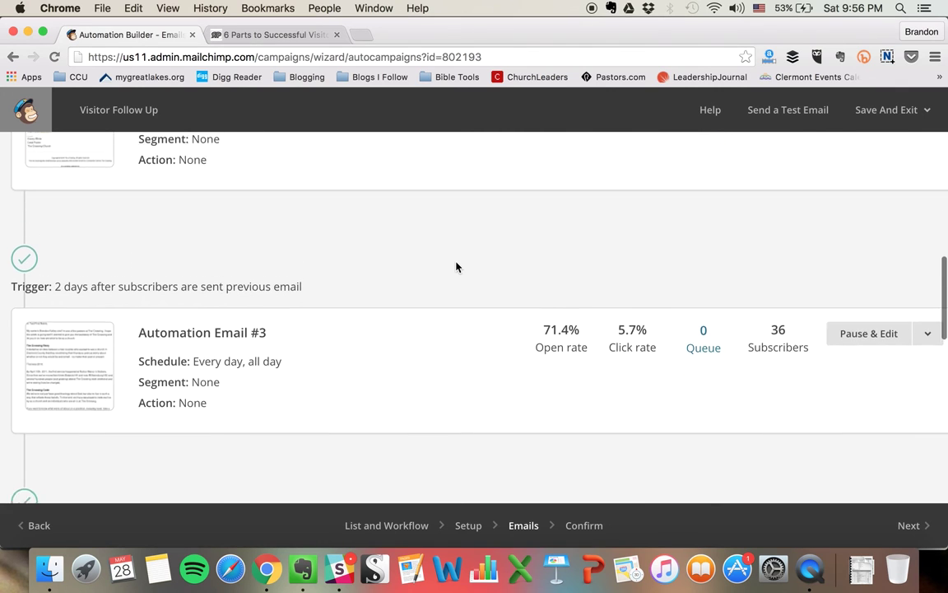
scroll(457, 267, "down", 1)
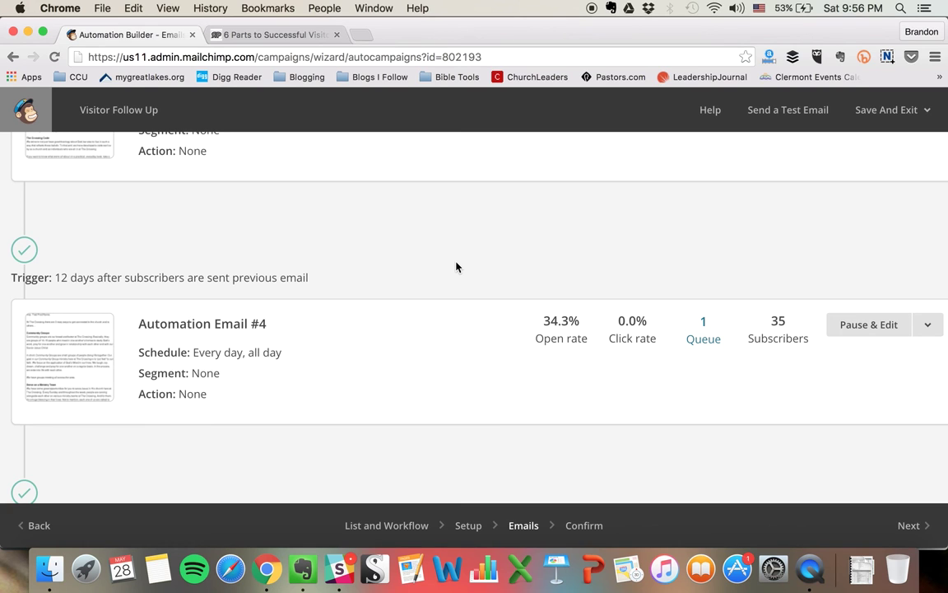
scroll(457, 267, "down", 2)
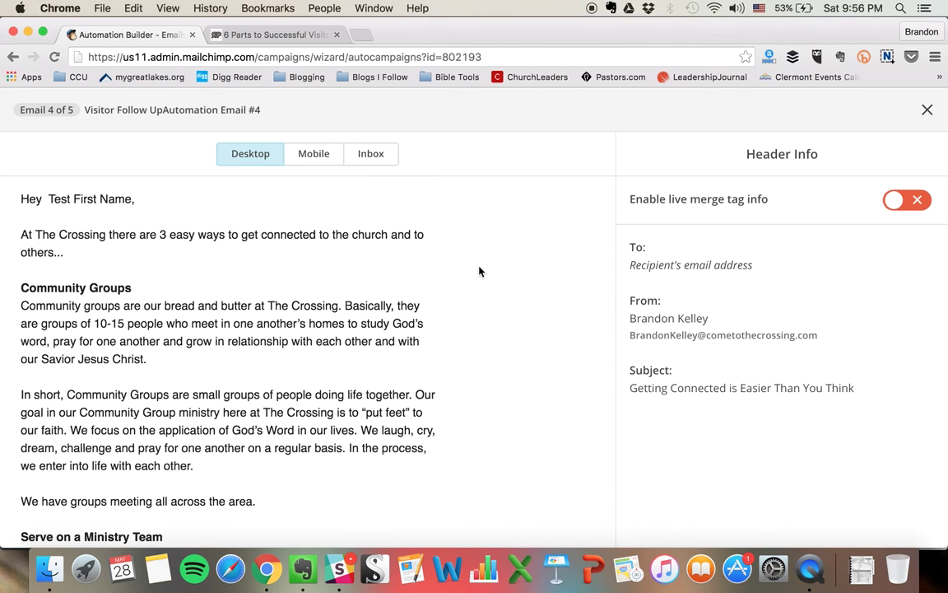
scroll(479, 271, "down", 2)
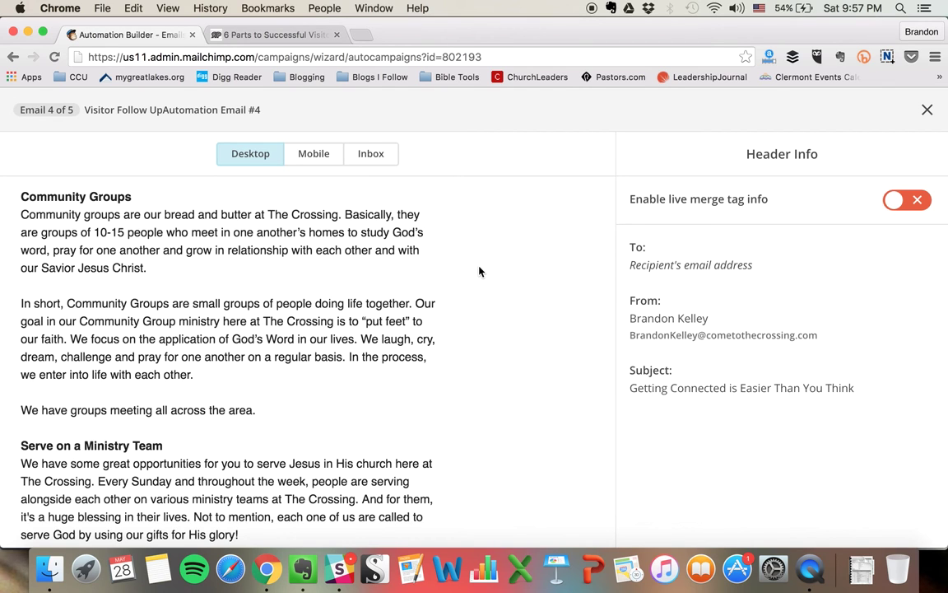
scroll(479, 271, "down", 1)
scroll(480, 271, "up", 3)
scroll(479, 271, "down", 10)
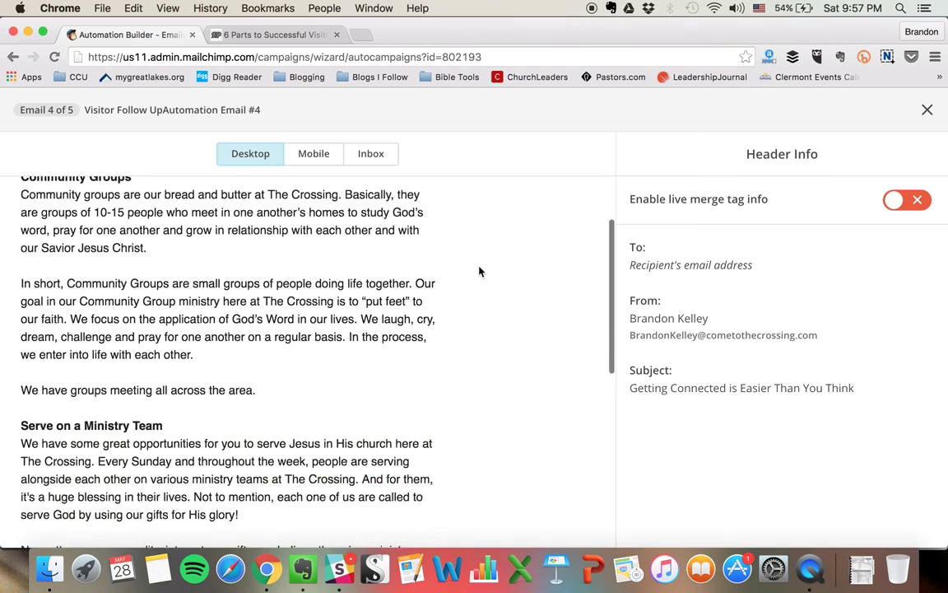
scroll(480, 271, "down", 4)
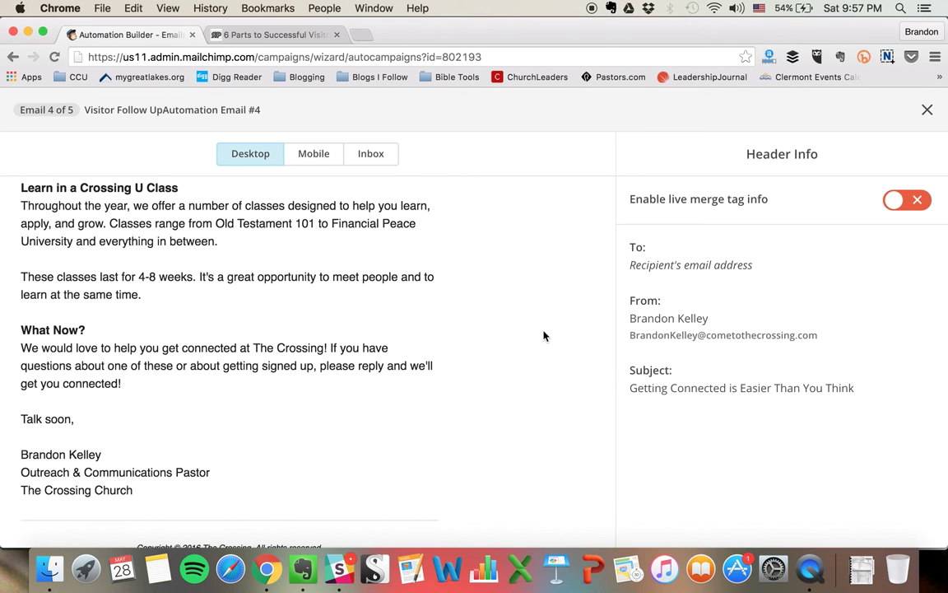
scroll(543, 336, "up", 5)
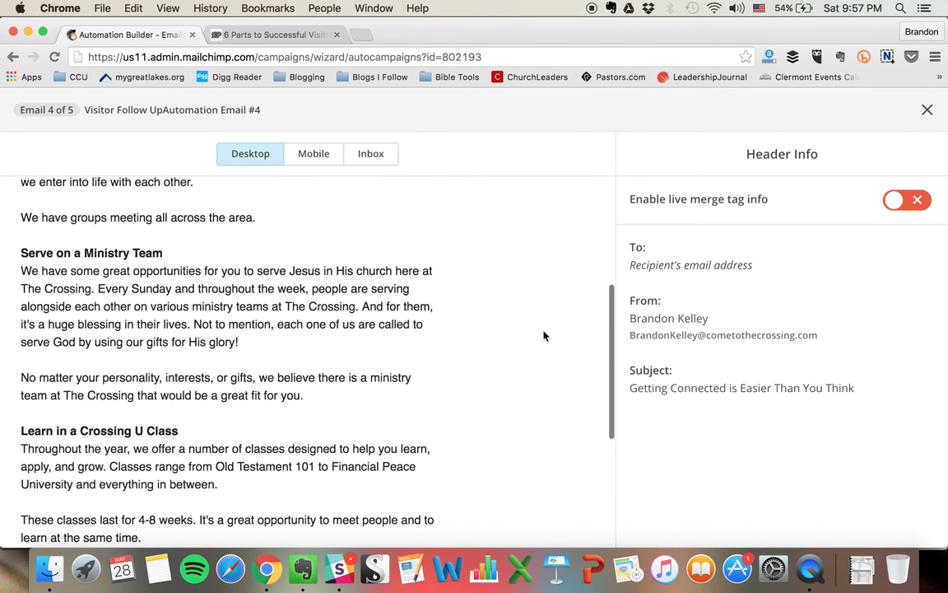
scroll(544, 335, "up", 6)
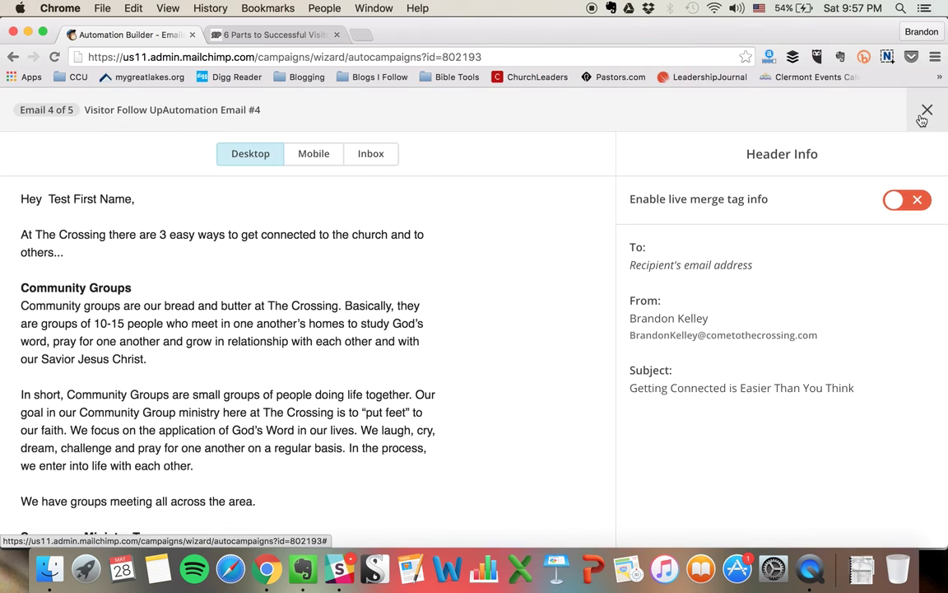
Close the Email #4 preview and scroll down the workflow toward Automation Email #5
left_click(927, 110)
scroll(378, 297, "down", 2)
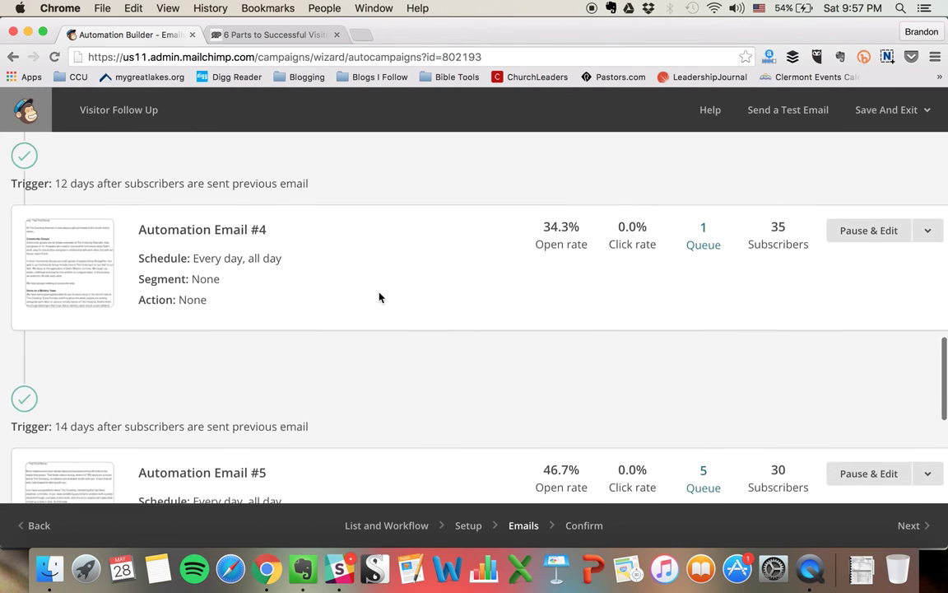
scroll(378, 297, "down", 1)
scroll(379, 297, "up", 2)
scroll(378, 296, "down", 4)
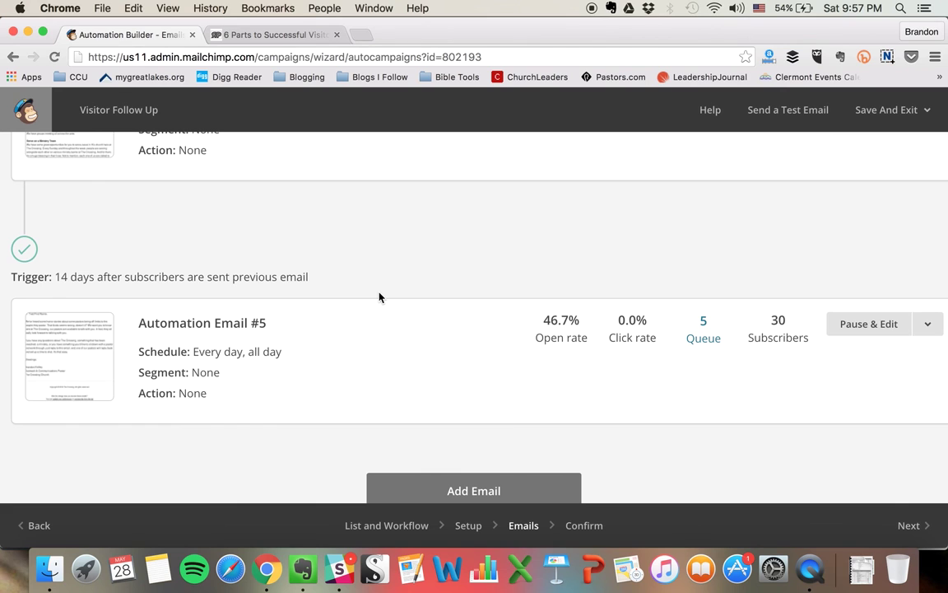
scroll(379, 297, "up", 3)
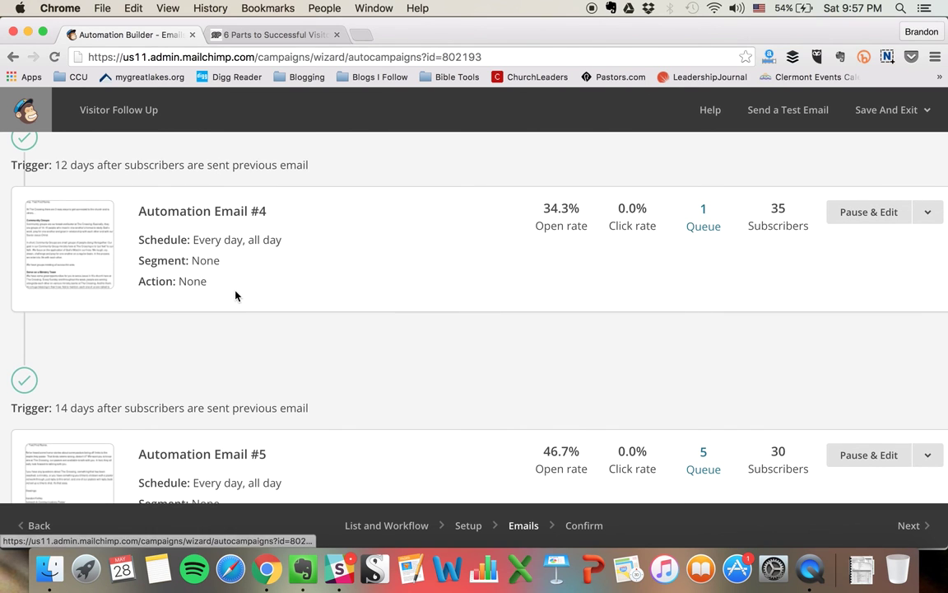
scroll(234, 295, "down", 4)
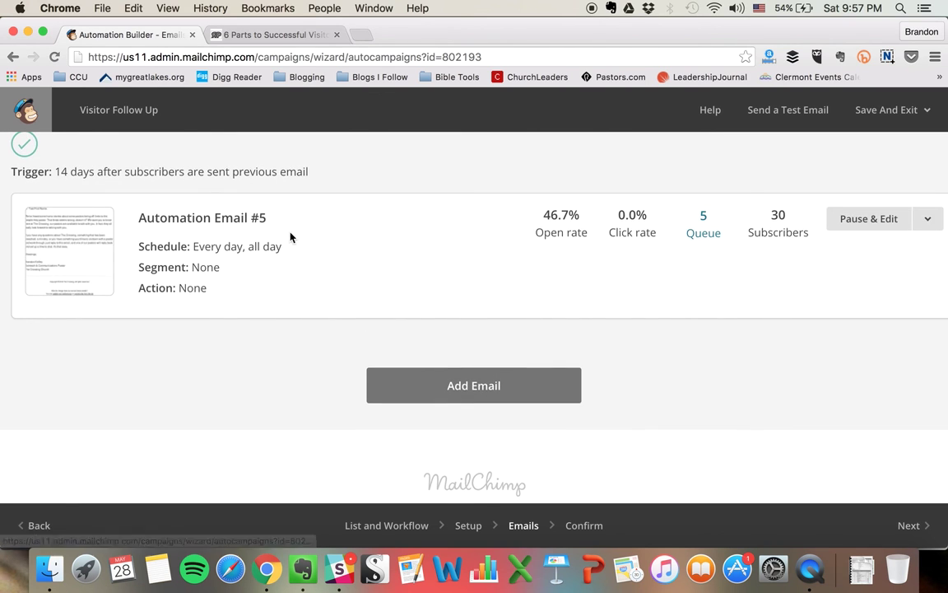
Scroll back up toward Automation Email #3, then down again to Automation Email #5
scroll(290, 237, "up", 4)
scroll(125, 241, "up", 2)
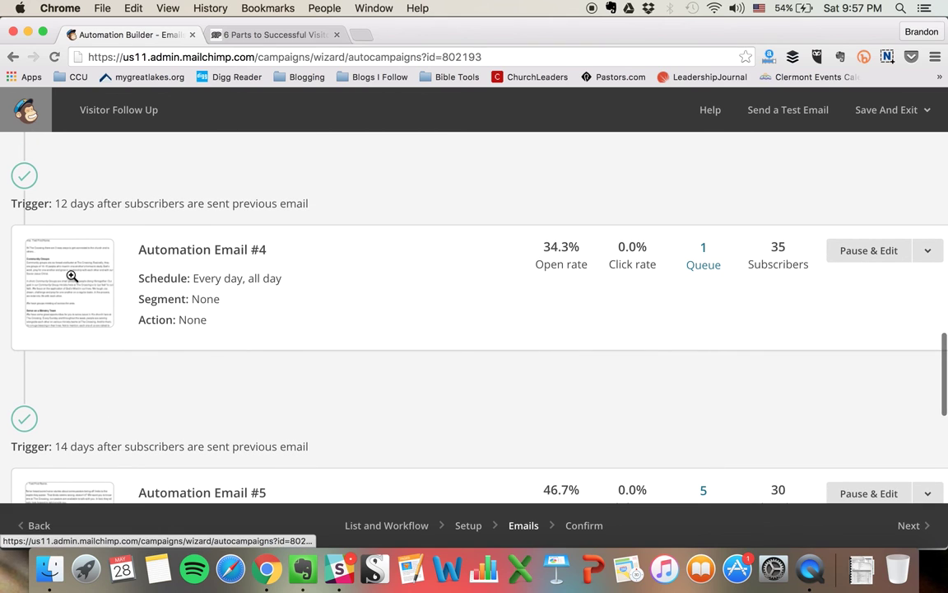
scroll(76, 247, "up", 1)
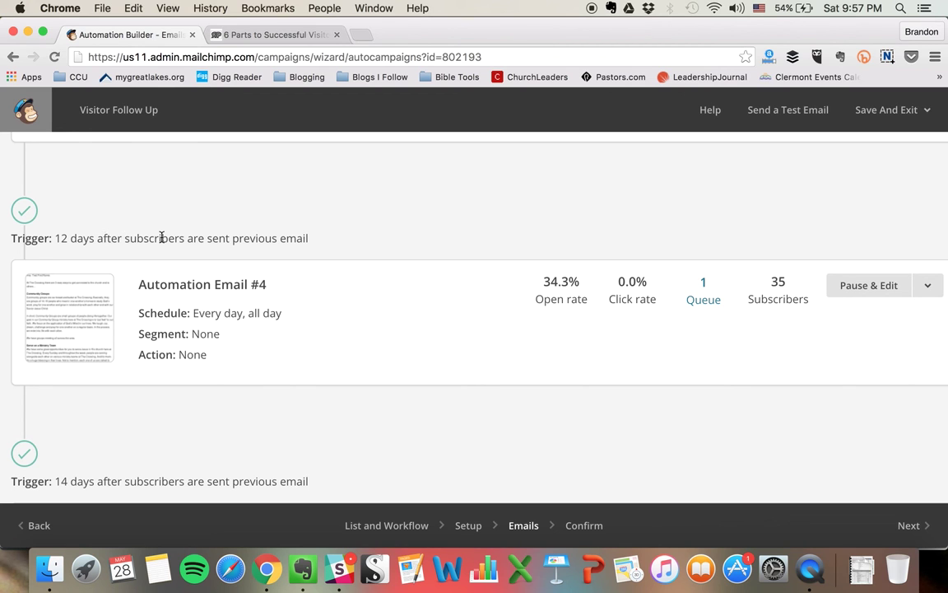
scroll(132, 237, "up", 5)
scroll(141, 216, "down", 4)
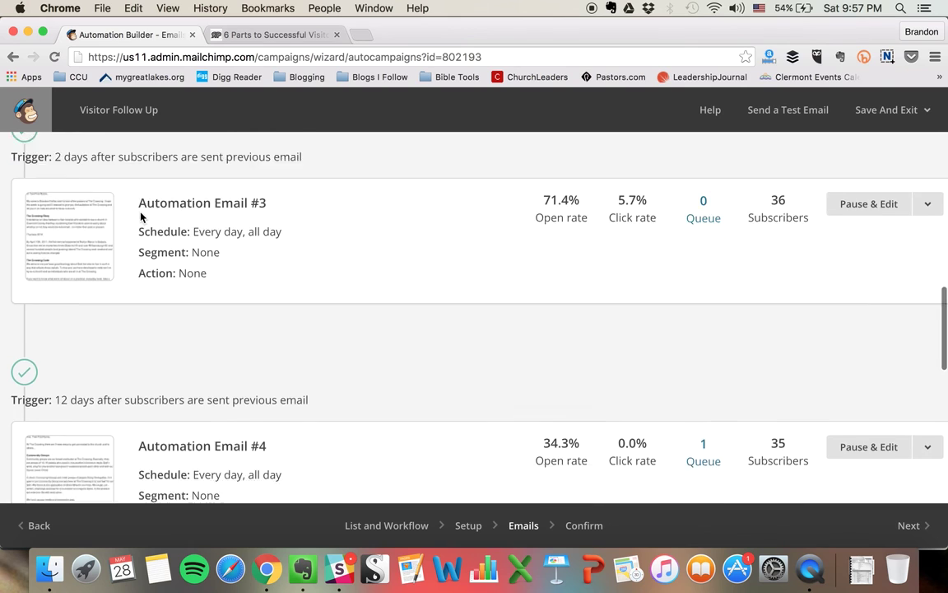
scroll(141, 216, "down", 1)
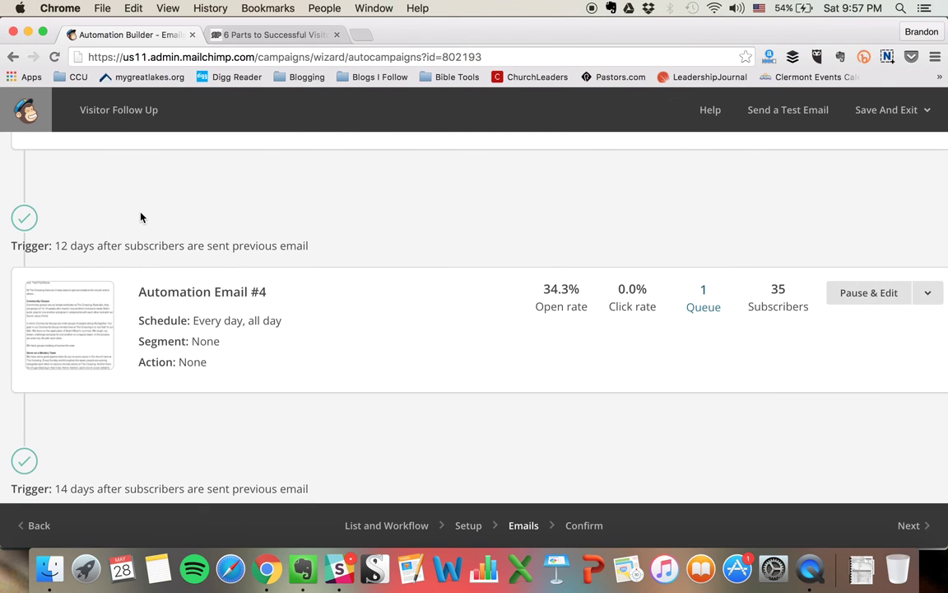
scroll(141, 216, "down", 4)
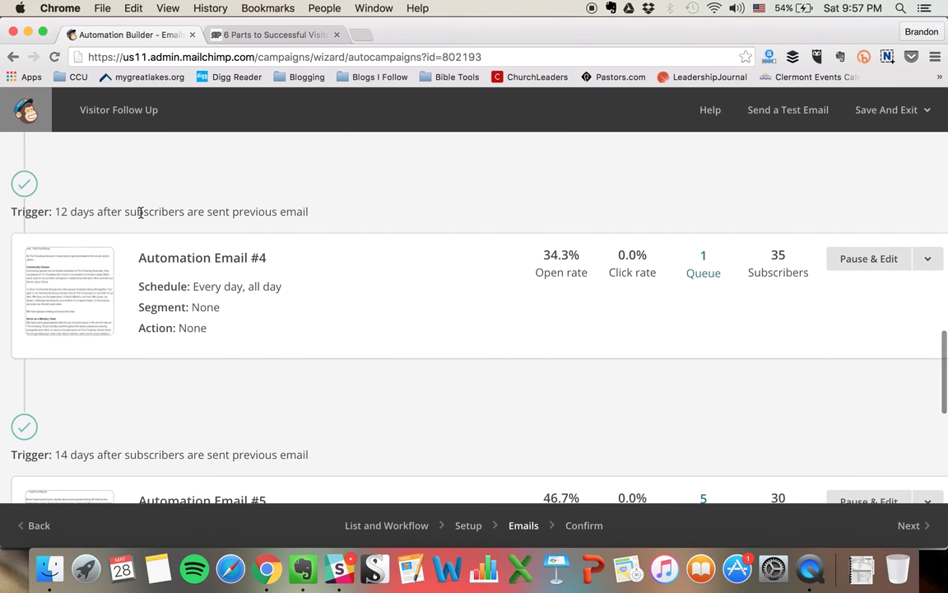
scroll(140, 213, "down", 2)
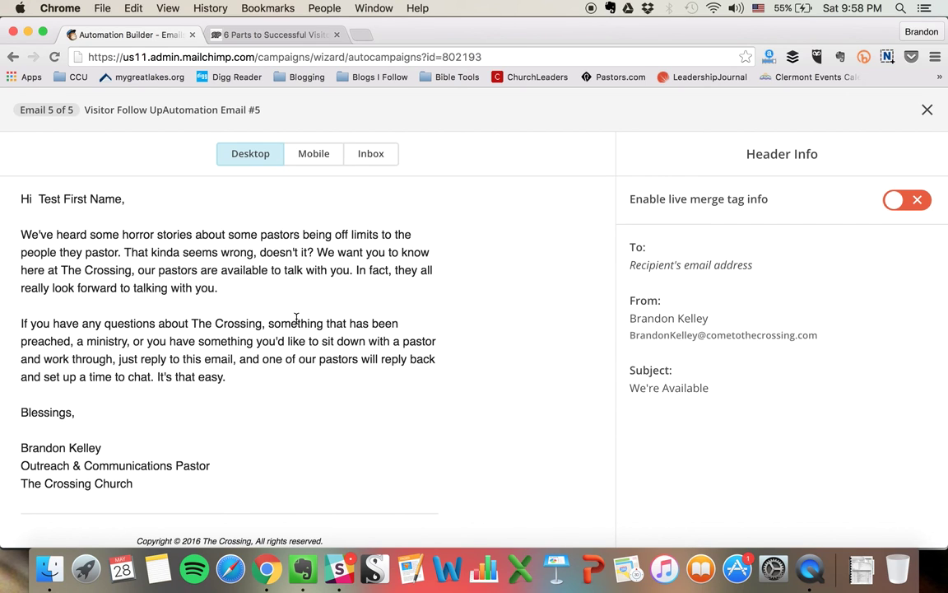
Close the Email #5 preview and scroll the Visitor Follow Up workflow up to Automation Email #1
left_click(928, 111)
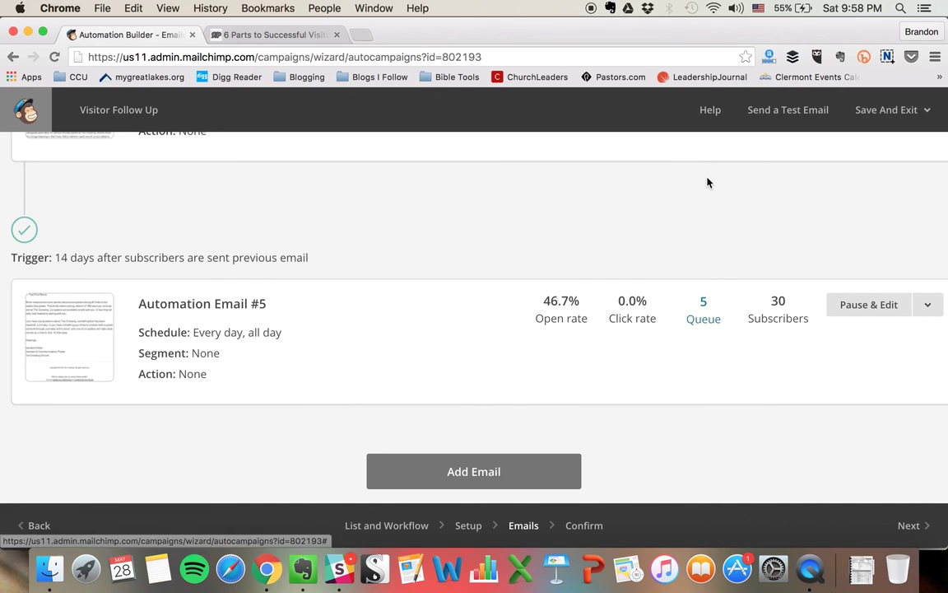
scroll(528, 214, "up", 1)
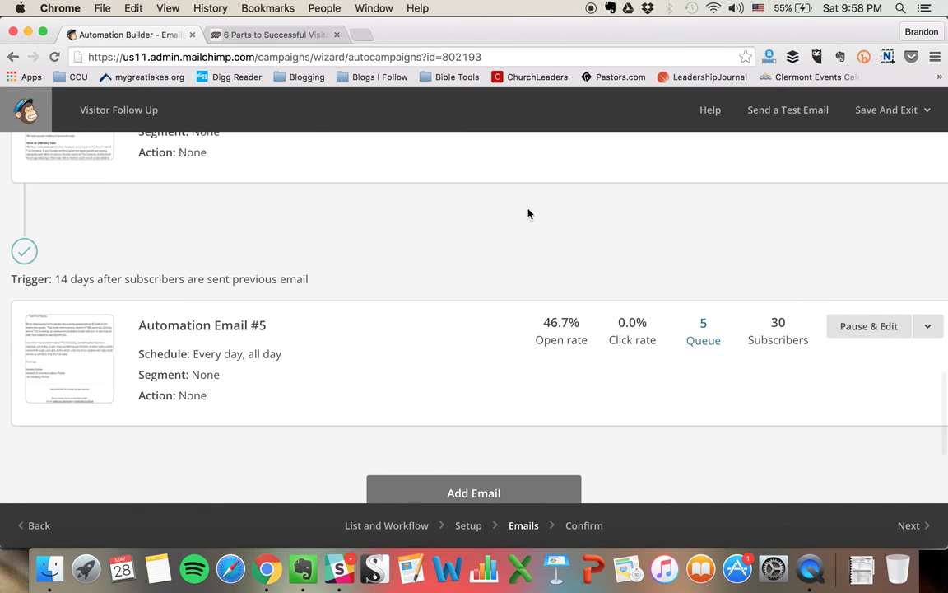
scroll(529, 214, "up", 5)
scroll(528, 214, "up", 15)
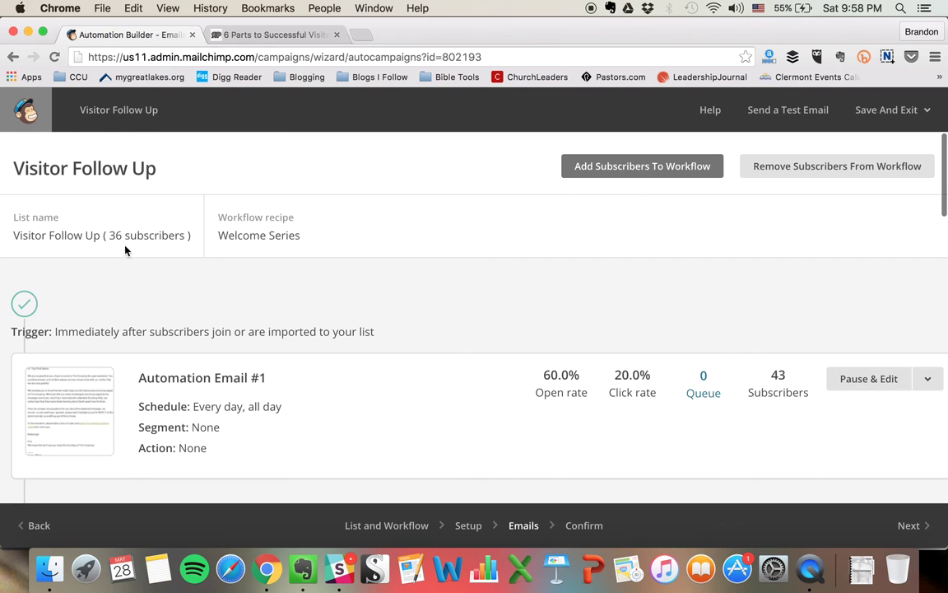
scroll(225, 402, "down", 1)
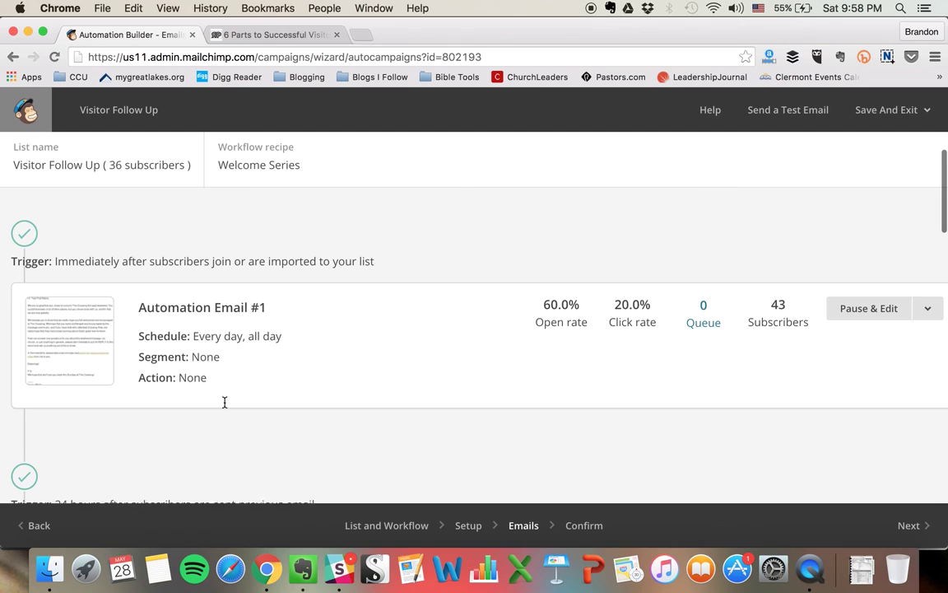
scroll(224, 402, "up", 1)
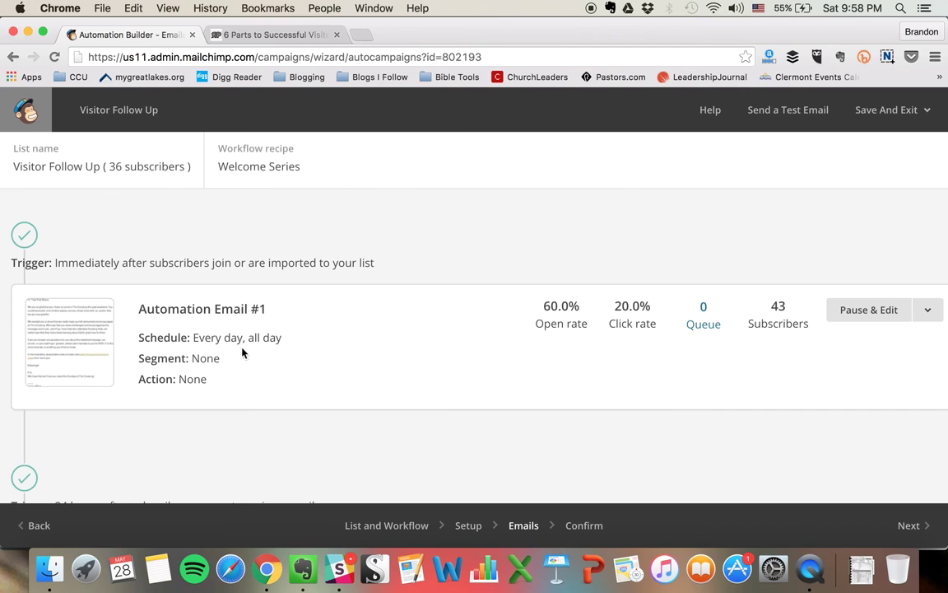
scroll(247, 332, "up", 3)
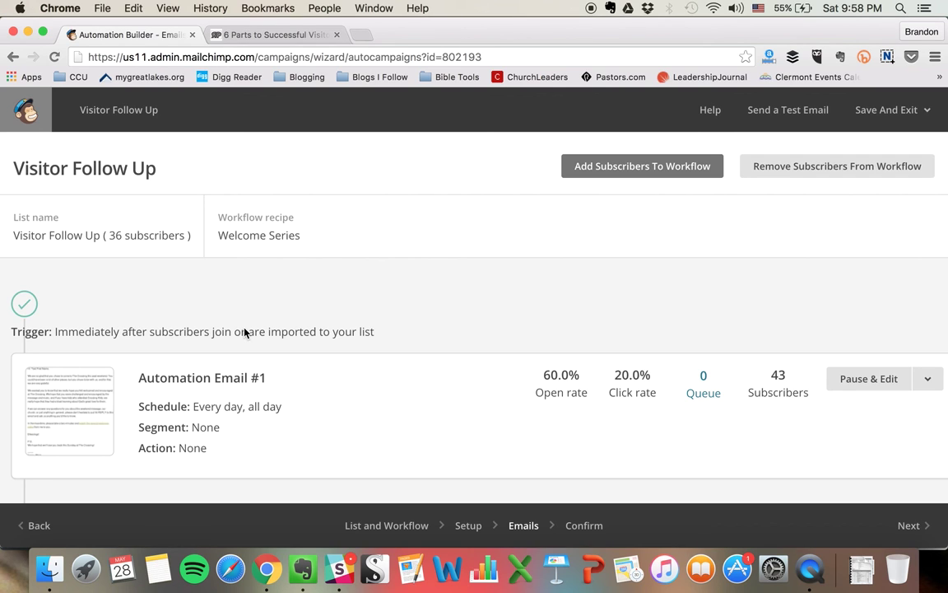
scroll(244, 331, "down", 3)
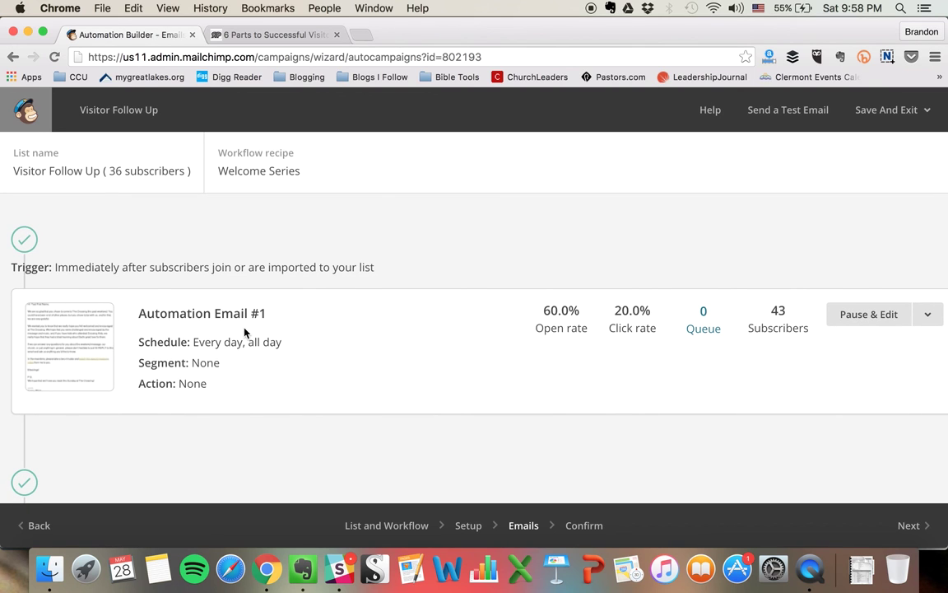
scroll(244, 332, "down", 1)
scroll(244, 332, "down", 1)
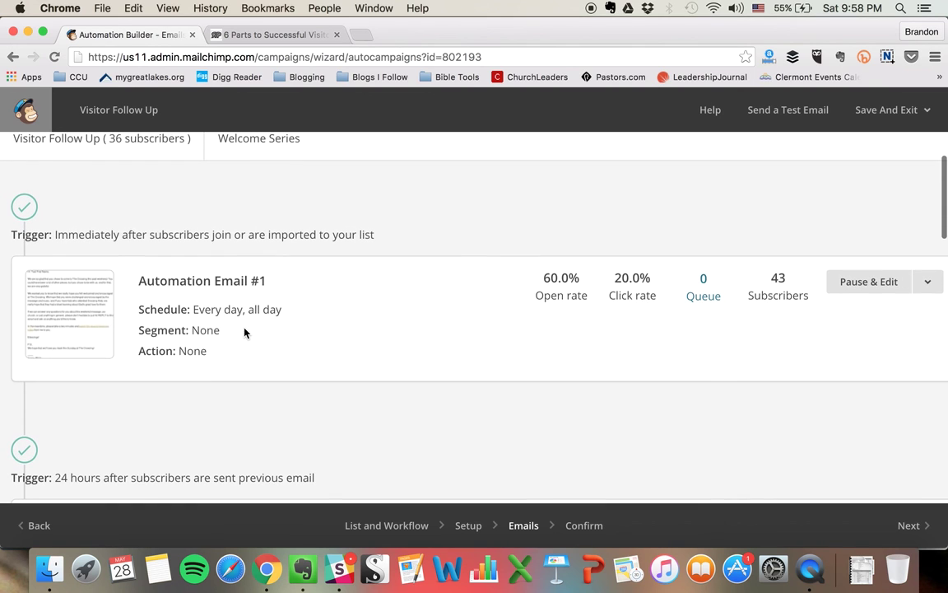